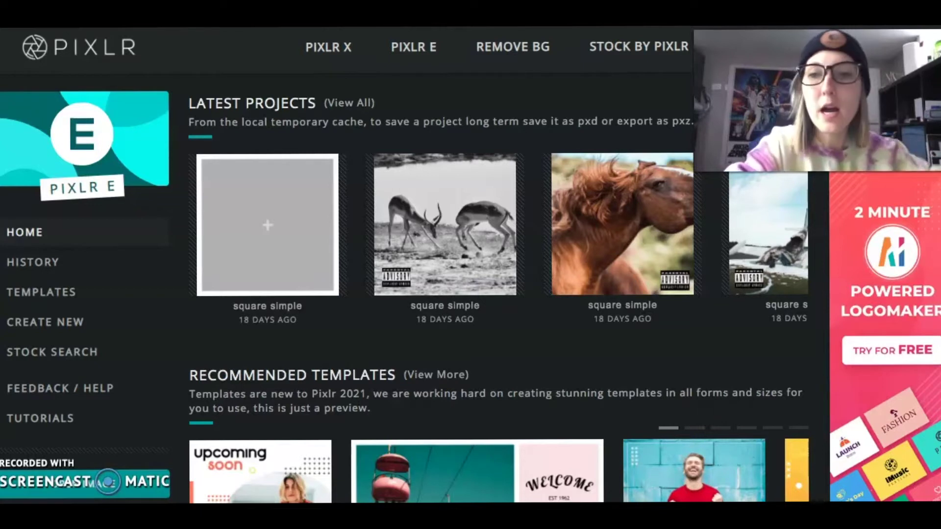
- Start a new blank image with the Square HD 1080×1080 preset
{"action": "left_click", "coordinate": [94, 48]}
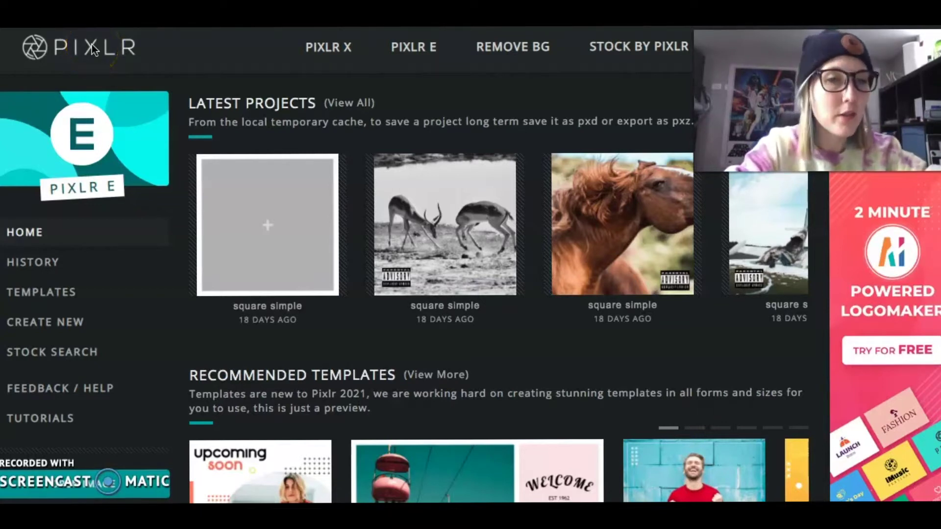
{"action": "left_click", "coordinate": [115, 363]}
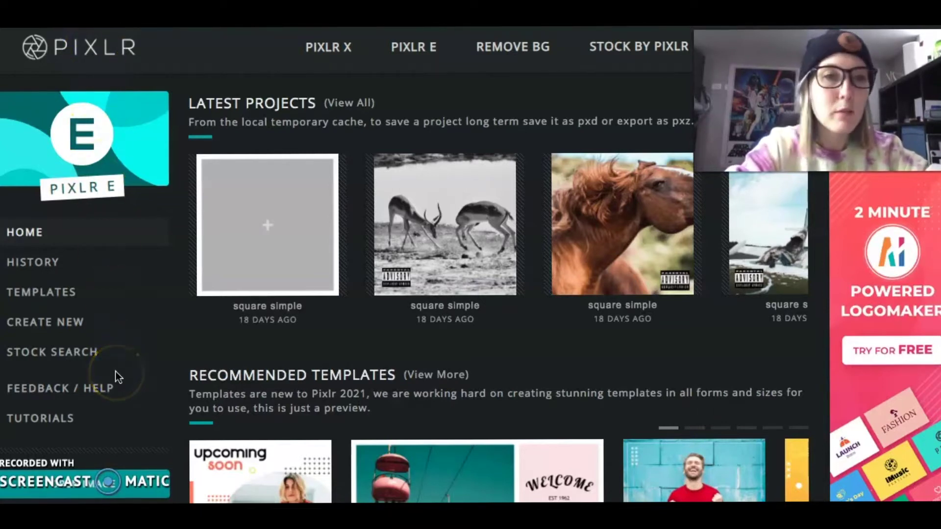
{"action": "left_click", "coordinate": [78, 448]}
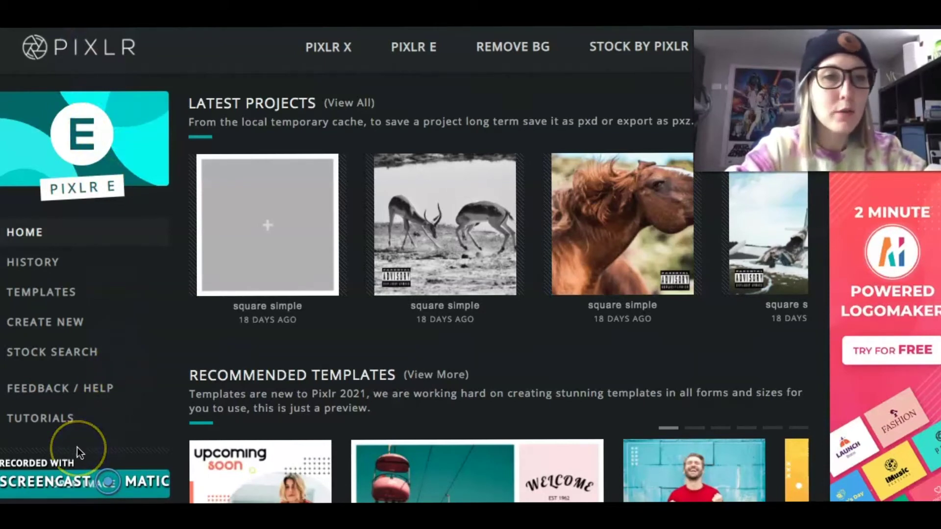
{"action": "left_click", "coordinate": [66, 240]}
{"action": "left_click", "coordinate": [68, 443]}
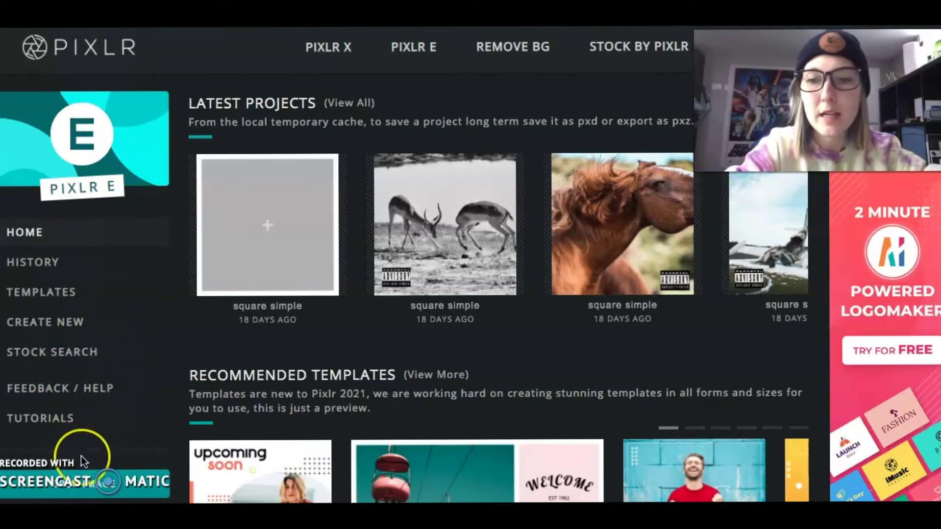
{"action": "left_click", "coordinate": [81, 456]}
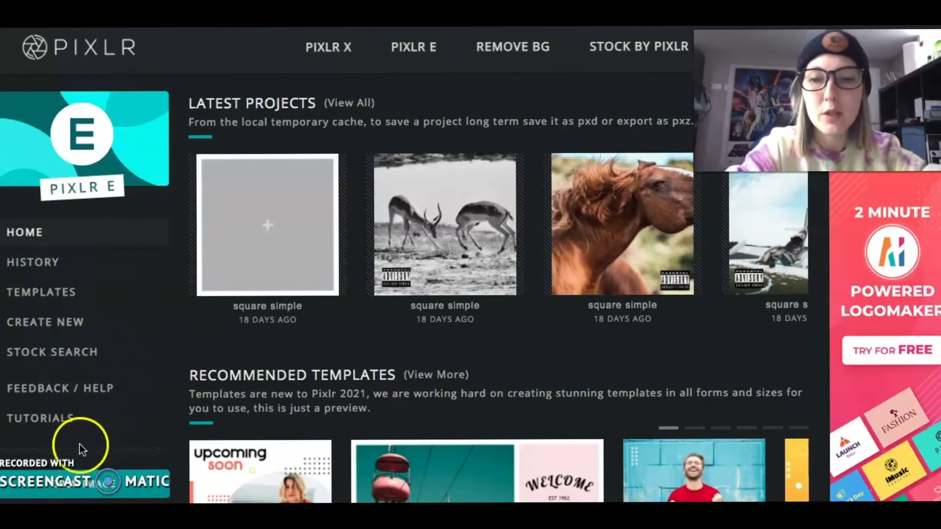
{"action": "left_click", "coordinate": [48, 326]}
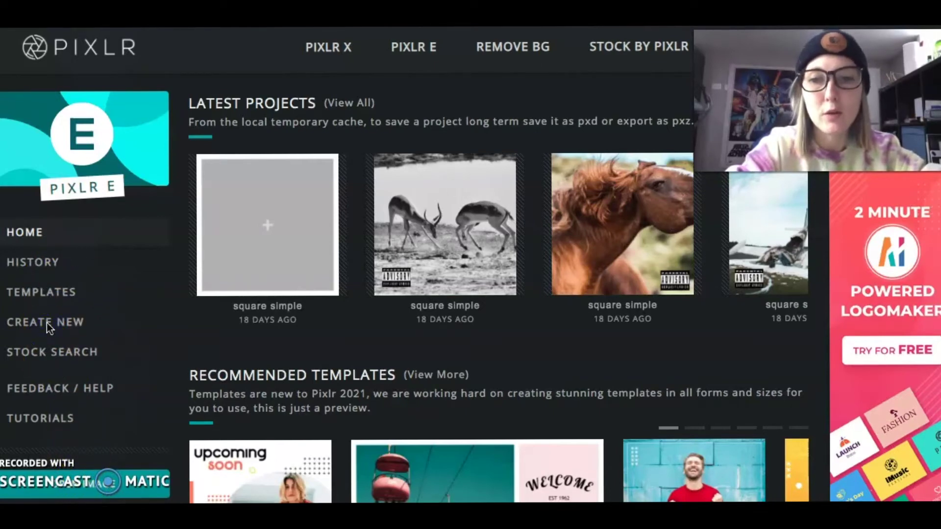
{"action": "scroll", "coordinate": [347, 311], "scroll_direction": "down", "scroll_amount": 3}
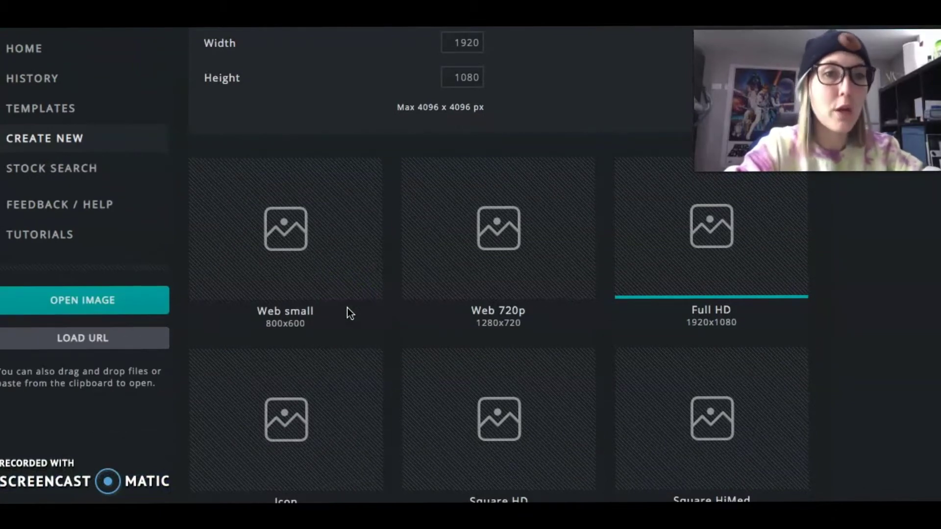
{"action": "scroll", "coordinate": [437, 378], "scroll_direction": "down", "scroll_amount": 3}
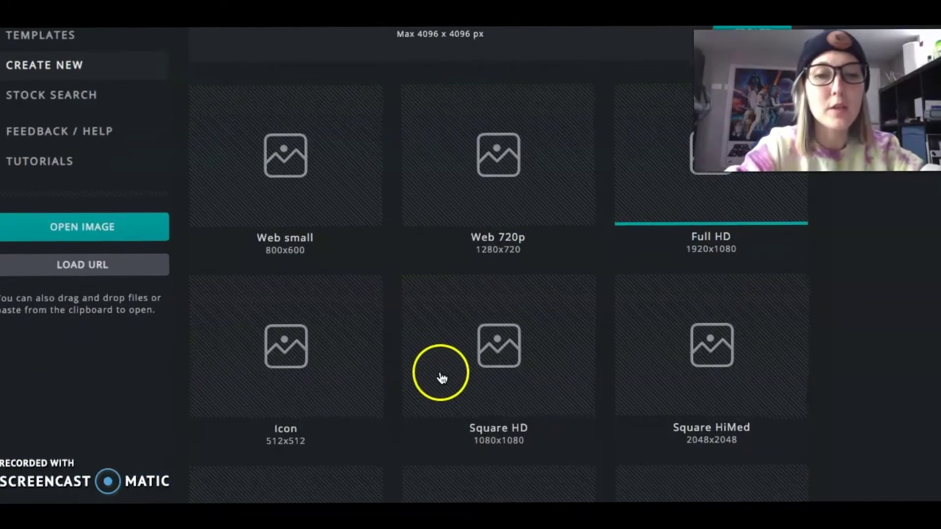
{"action": "left_click", "coordinate": [529, 359]}
- Name the new document 'ice' and create it
{"action": "scroll", "coordinate": [539, 318], "scroll_direction": "up", "scroll_amount": 5}
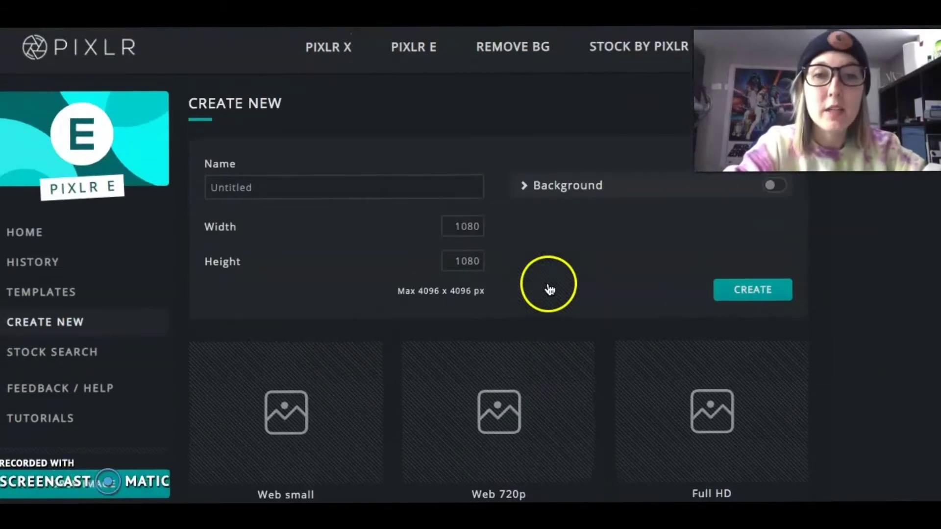
{"action": "left_click", "coordinate": [372, 186]}
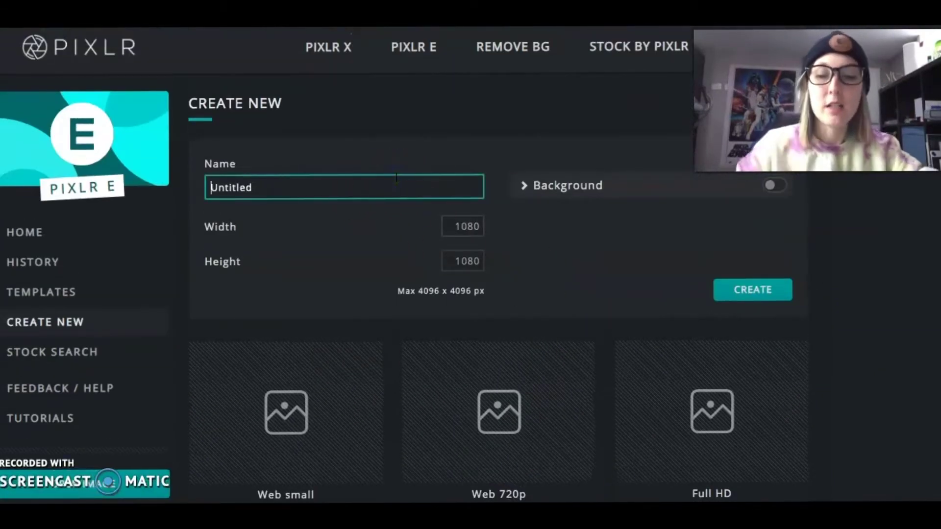
{"action": "type", "text": "ice"}
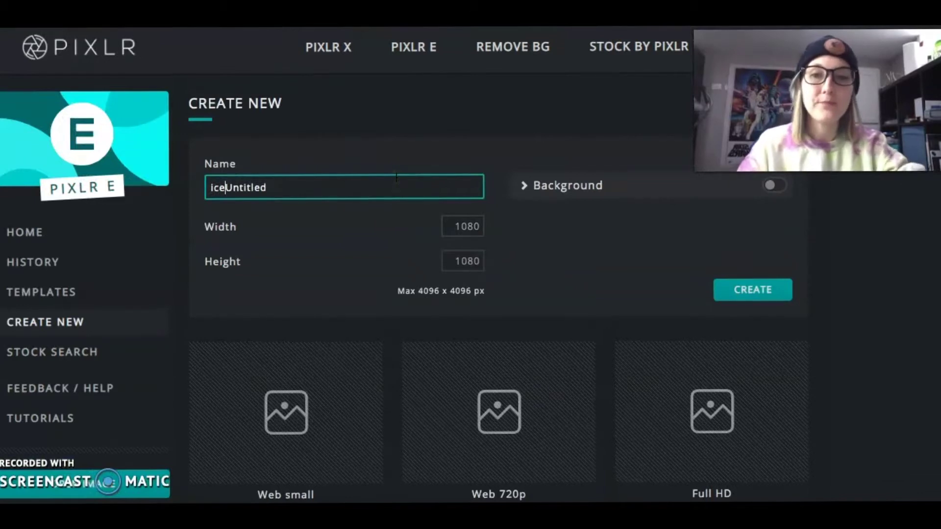
{"action": "double_click", "coordinate": [396, 178]}
{"action": "type", "text": "ice"}
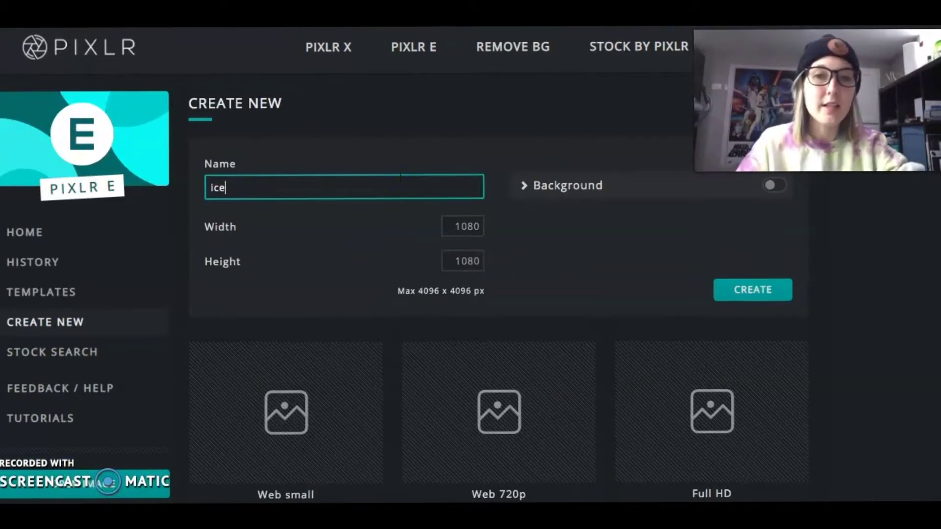
{"action": "left_click", "coordinate": [779, 289]}
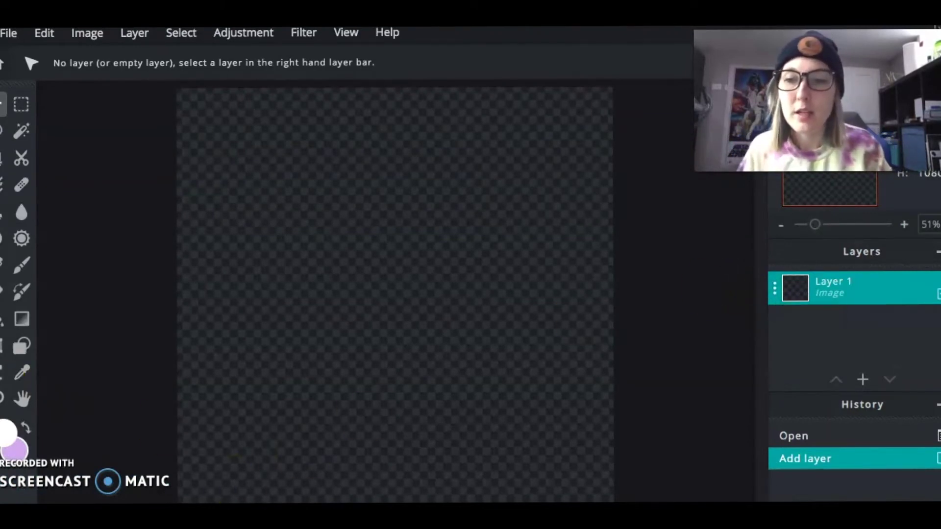
- Add the Greenland ice-canyon photo as a layer, enlarged to 1665×1110 to cover the canvas
{"action": "left_click_drag", "start_coordinate": [10, 390], "coordinate": [368, 269]}
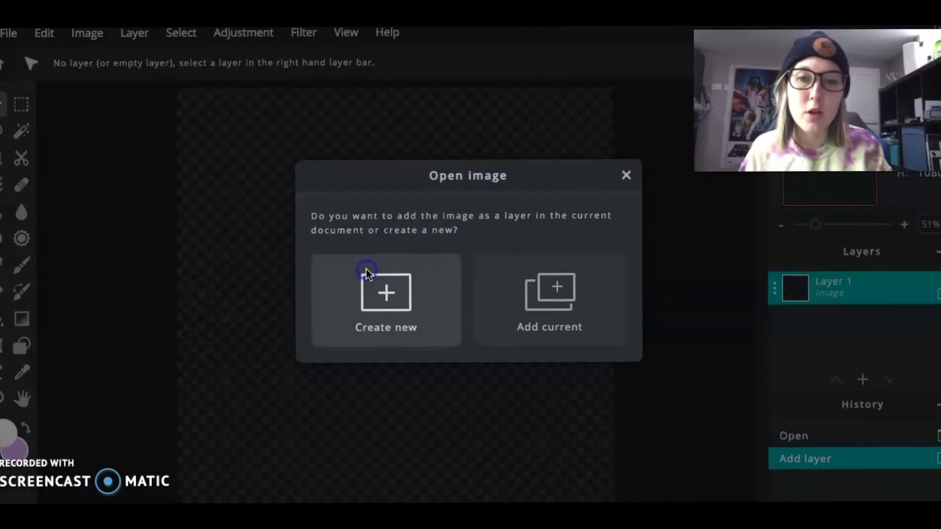
{"action": "left_click", "coordinate": [564, 277]}
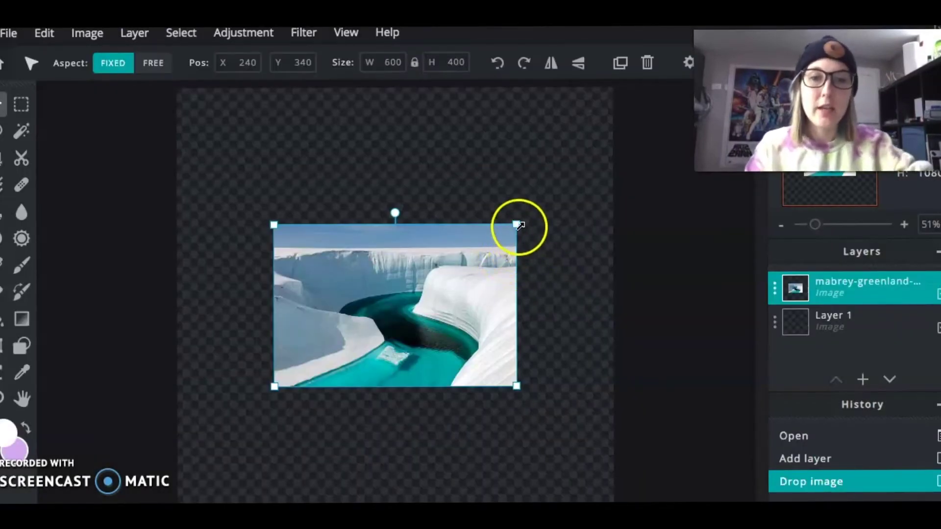
{"action": "left_click_drag", "start_coordinate": [518, 224], "coordinate": [620, 155]}
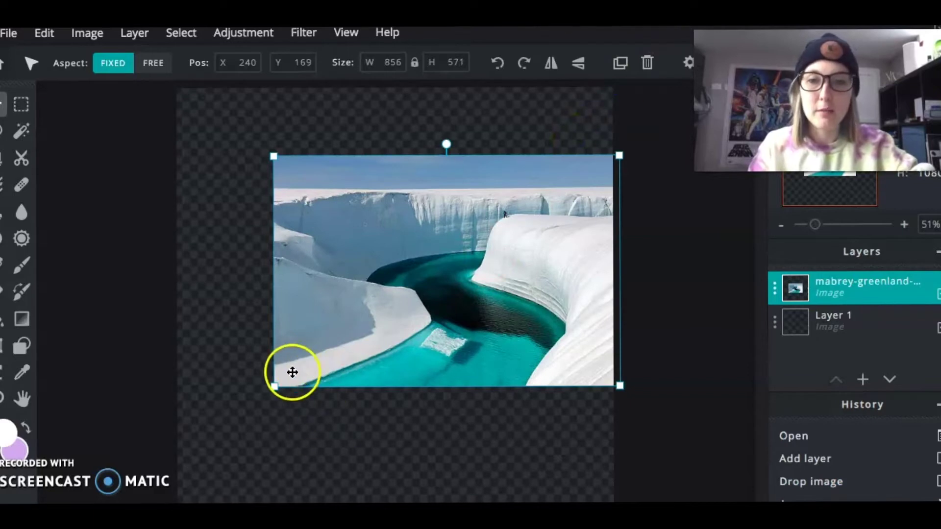
{"action": "left_click_drag", "start_coordinate": [274, 389], "coordinate": [74, 510]}
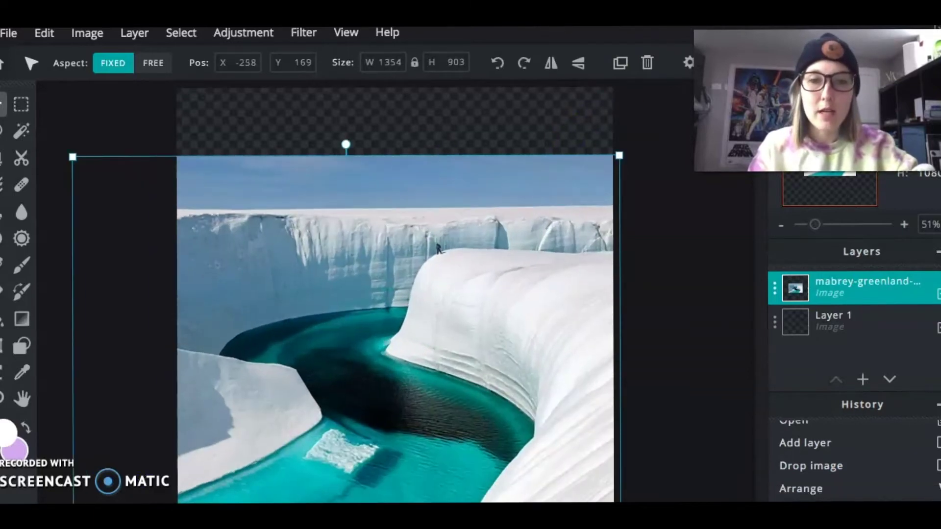
{"action": "left_click_drag", "start_coordinate": [271, 305], "coordinate": [290, 263]}
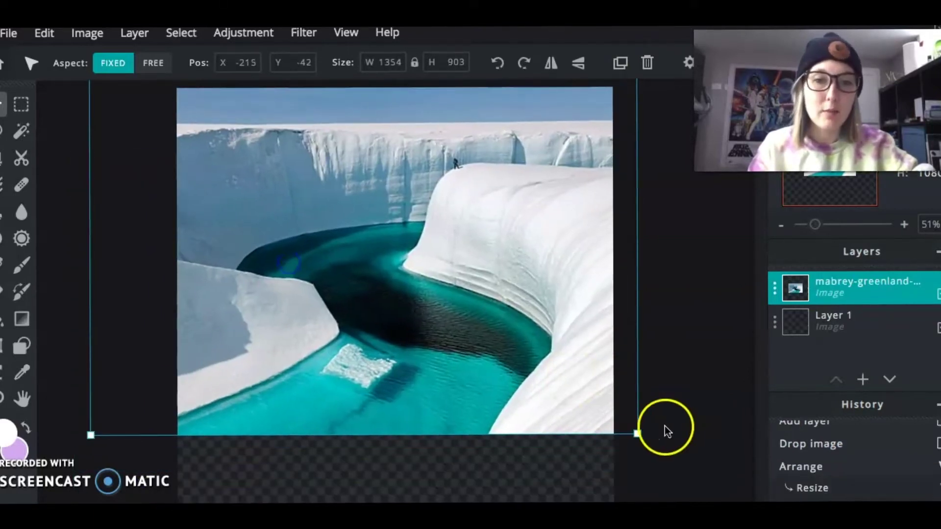
{"action": "left_click_drag", "start_coordinate": [638, 434], "coordinate": [741, 498]}
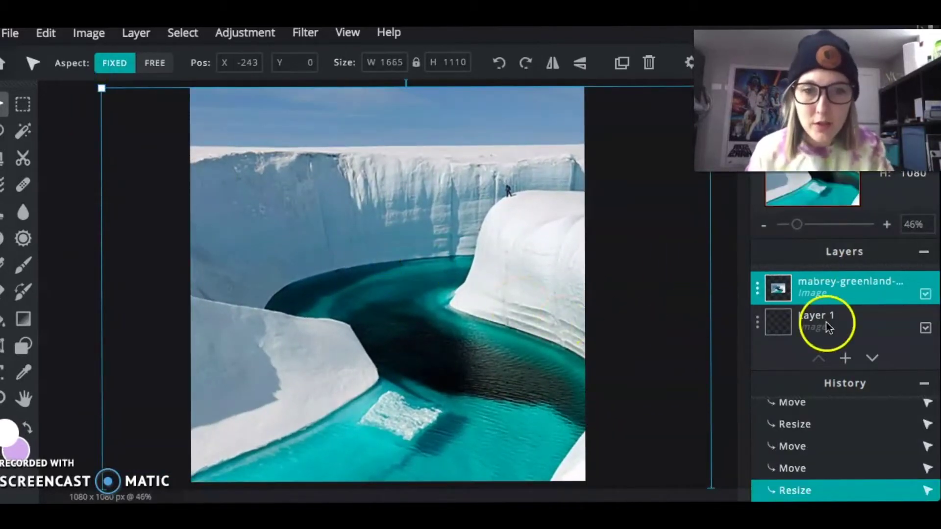
{"action": "left_click", "coordinate": [603, 317]}
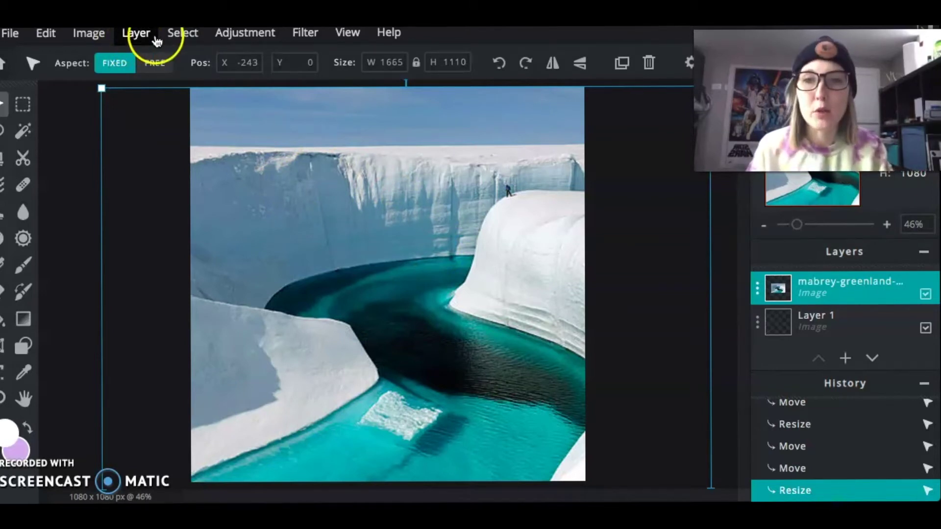
- Apply Auto B&W to the ice-canyon photo layer
{"action": "left_click", "coordinate": [219, 36]}
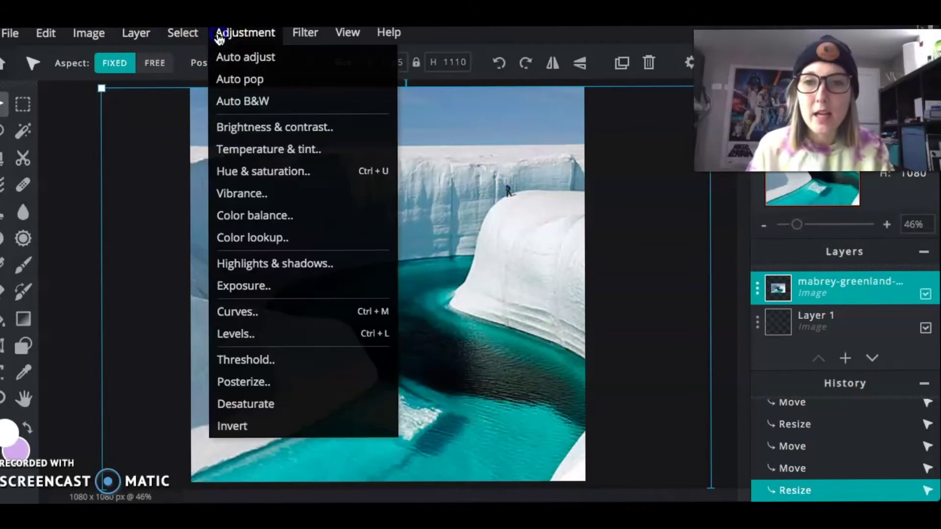
{"action": "left_click", "coordinate": [231, 102]}
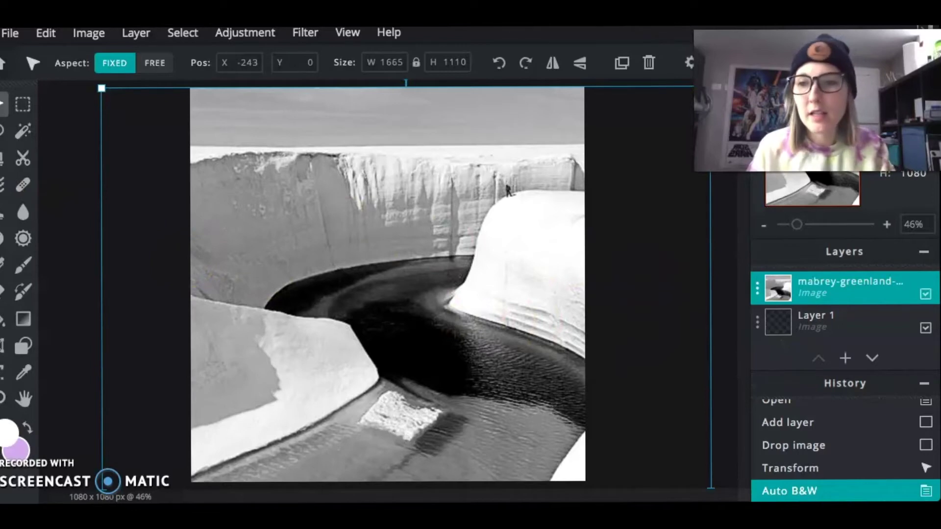
- Add ngc6357.jpg as a layer below the ice photo, then reselect the ice layer
{"action": "left_click_drag", "start_coordinate": [431, 275], "coordinate": [491, 265]}
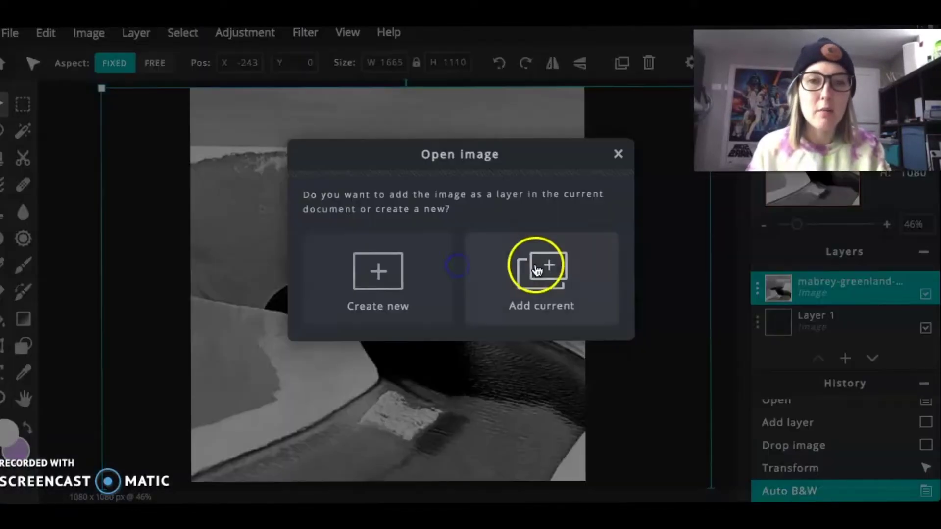
{"action": "left_click", "coordinate": [562, 276]}
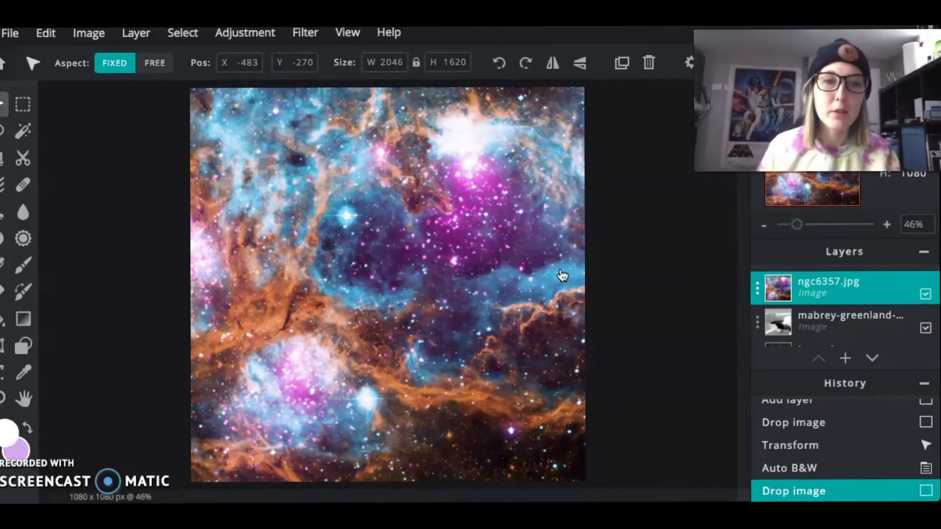
{"action": "left_click", "coordinate": [809, 287]}
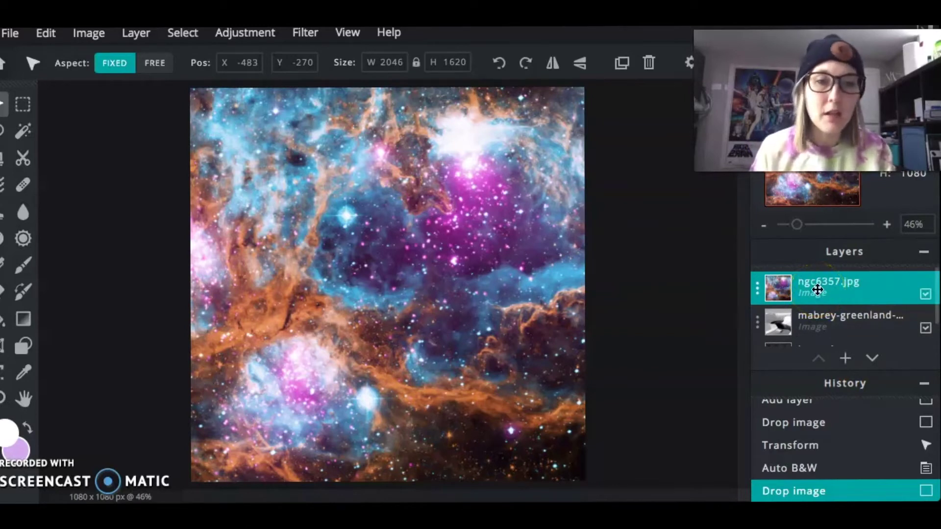
{"action": "left_click_drag", "start_coordinate": [817, 290], "coordinate": [821, 329]}
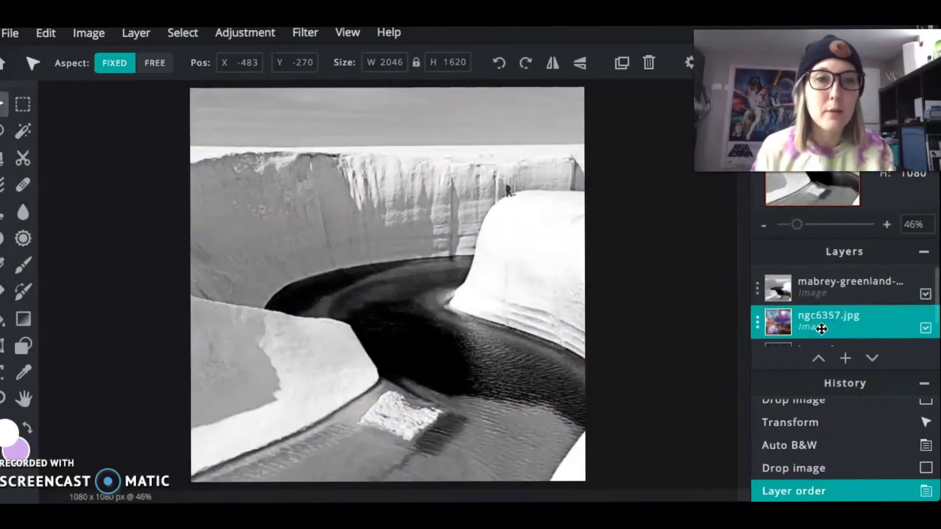
{"action": "left_click", "coordinate": [827, 295]}
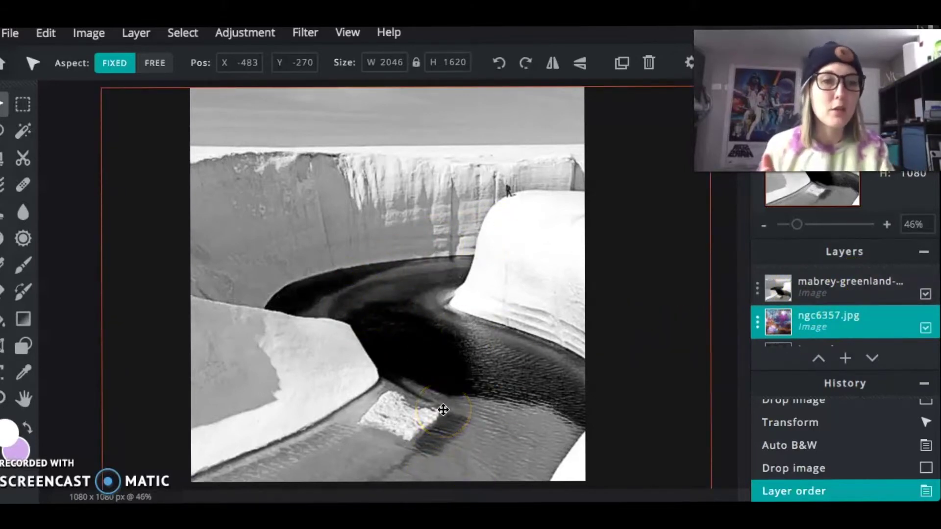
{"action": "left_click", "coordinate": [849, 301]}
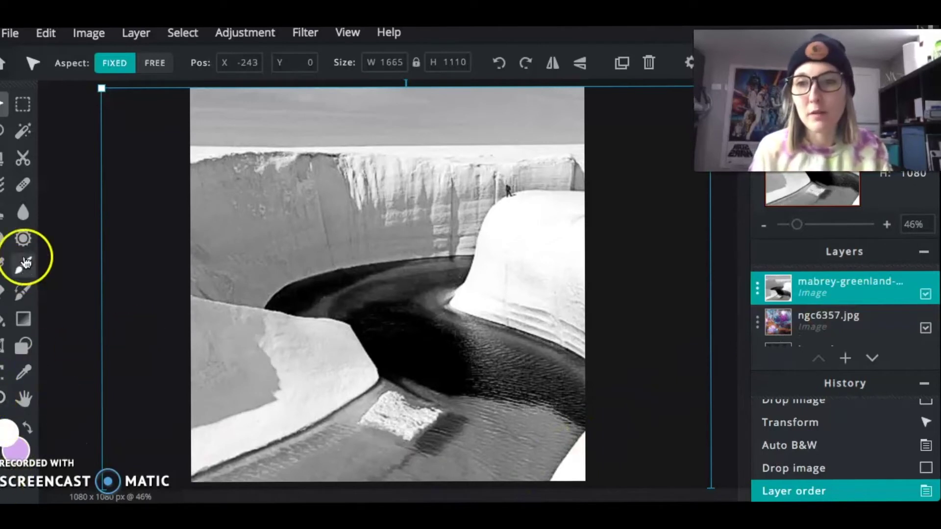
- Brush away the glacier over the river with Draw Mask to reveal the nebula
{"action": "key", "text": "d"}
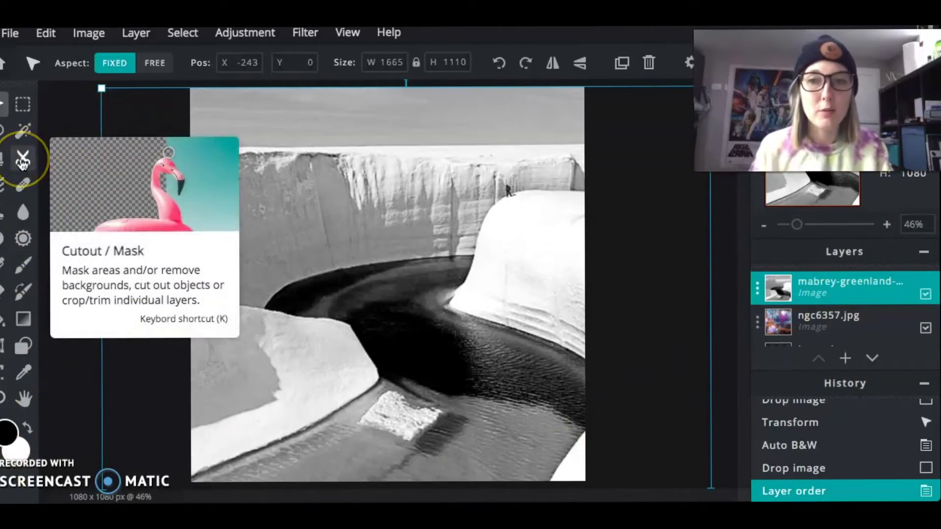
{"action": "left_click", "coordinate": [23, 159]}
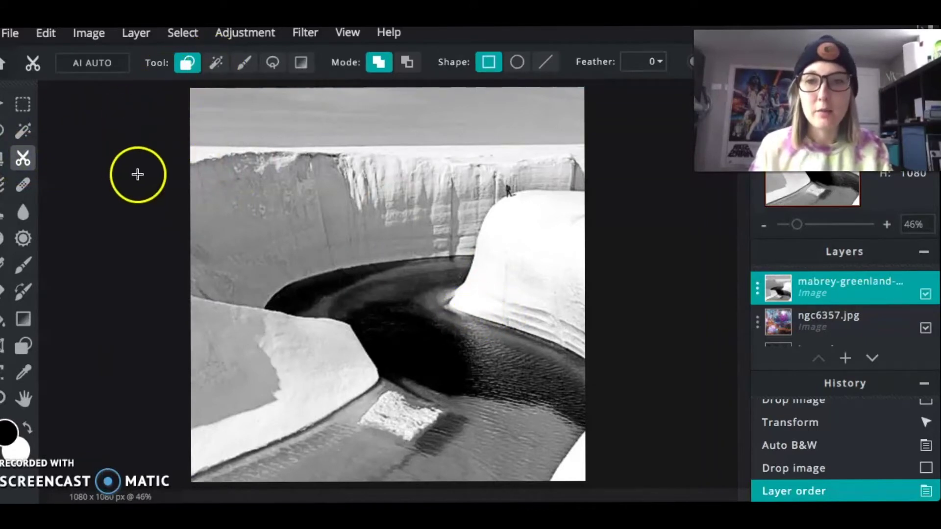
{"action": "left_click", "coordinate": [245, 64]}
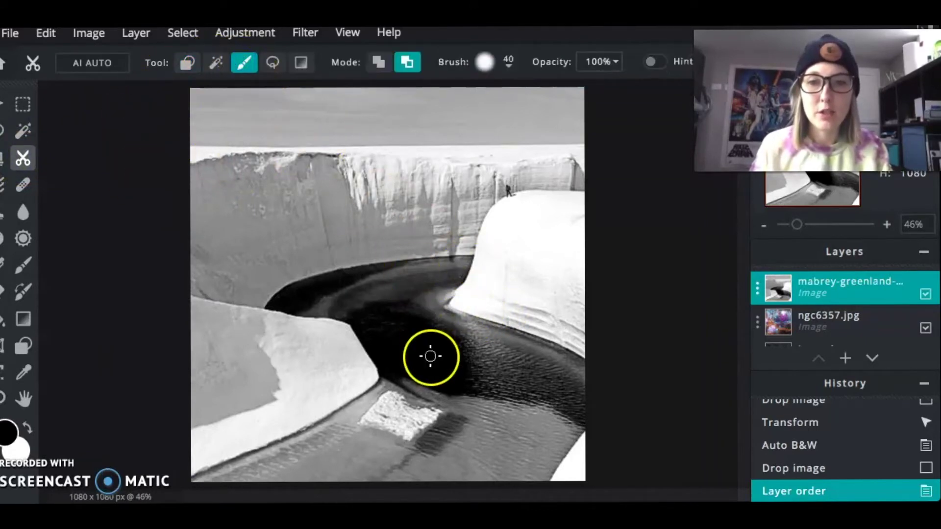
{"action": "mouse_move", "coordinate": [447, 389]}
{"action": "left_mouse_down"}
{"action": "mouse_move", "coordinate": [442, 349]}
{"action": "mouse_move", "coordinate": [403, 313]}
{"action": "mouse_move", "coordinate": [483, 382]}
{"action": "mouse_move", "coordinate": [472, 416]}
{"action": "mouse_move", "coordinate": [401, 305]}
{"action": "mouse_move", "coordinate": [417, 272]}
{"action": "mouse_move", "coordinate": [398, 298]}
{"action": "mouse_move", "coordinate": [422, 329]}
{"action": "mouse_move", "coordinate": [510, 372]}
{"action": "mouse_move", "coordinate": [497, 430]}
{"action": "mouse_move", "coordinate": [474, 393]}
{"action": "mouse_move", "coordinate": [499, 378]}
{"action": "mouse_move", "coordinate": [449, 341]}
{"action": "mouse_move", "coordinate": [458, 361]}
{"action": "mouse_move", "coordinate": [427, 365]}
{"action": "left_mouse_up"}
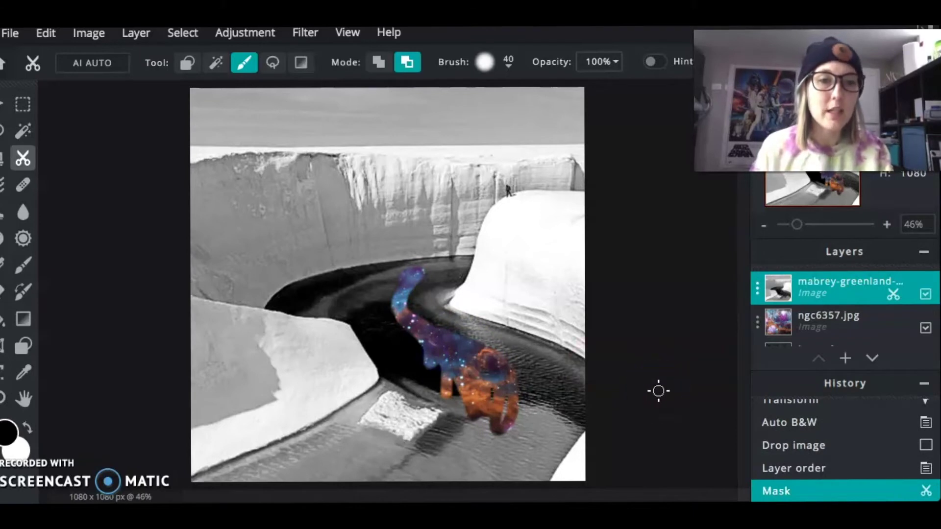
{"action": "mouse_move", "coordinate": [550, 389]}
{"action": "left_mouse_down"}
{"action": "mouse_move", "coordinate": [510, 353]}
{"action": "mouse_move", "coordinate": [526, 423]}
{"action": "mouse_move", "coordinate": [514, 384]}
{"action": "mouse_move", "coordinate": [477, 340]}
{"action": "mouse_move", "coordinate": [527, 361]}
{"action": "mouse_move", "coordinate": [399, 292]}
{"action": "mouse_move", "coordinate": [426, 336]}
{"action": "mouse_move", "coordinate": [365, 314]}
{"action": "mouse_move", "coordinate": [407, 350]}
{"action": "mouse_move", "coordinate": [448, 372]}
{"action": "left_mouse_up"}
- Lasso-cut the whole river channel and canvas bottom to show the nebula
{"action": "left_click", "coordinate": [198, 373]}
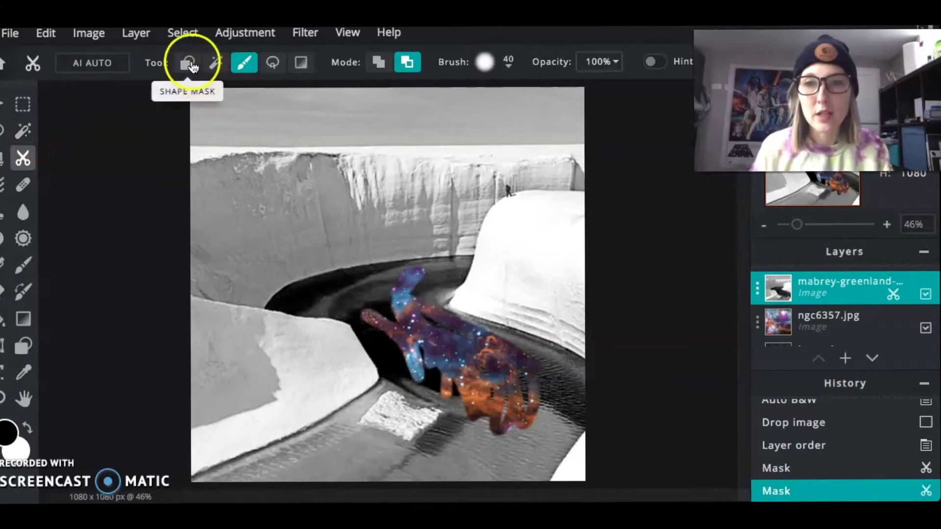
{"action": "left_click", "coordinate": [272, 62]}
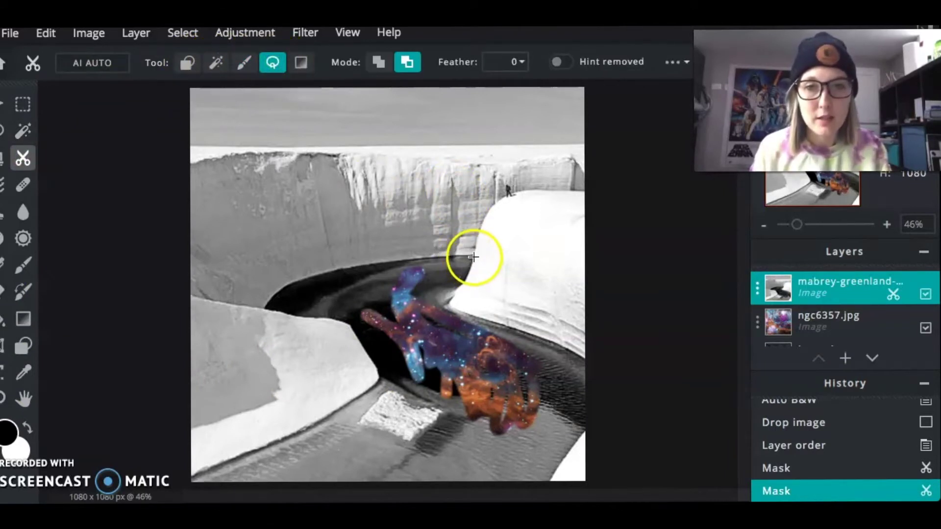
{"action": "left_click_drag", "start_coordinate": [471, 255], "coordinate": [394, 259]}
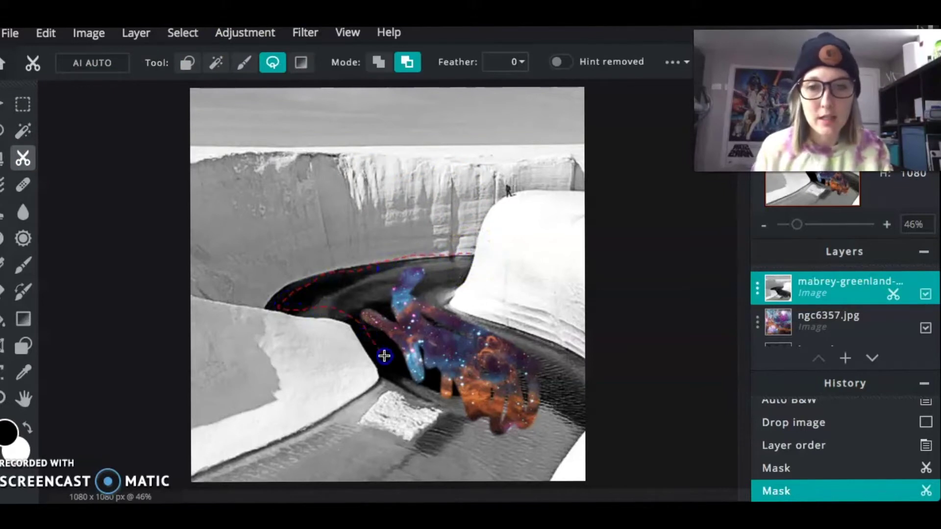
{"action": "mouse_move", "coordinate": [389, 363]}
{"action": "left_mouse_down"}
{"action": "mouse_move", "coordinate": [340, 431]}
{"action": "mouse_move", "coordinate": [295, 433]}
{"action": "mouse_move", "coordinate": [202, 486]}
{"action": "mouse_move", "coordinate": [499, 484]}
{"action": "mouse_move", "coordinate": [553, 439]}
{"action": "mouse_move", "coordinate": [532, 356]}
{"action": "mouse_move", "coordinate": [424, 303]}
{"action": "mouse_move", "coordinate": [464, 256]}
{"action": "left_mouse_up"}
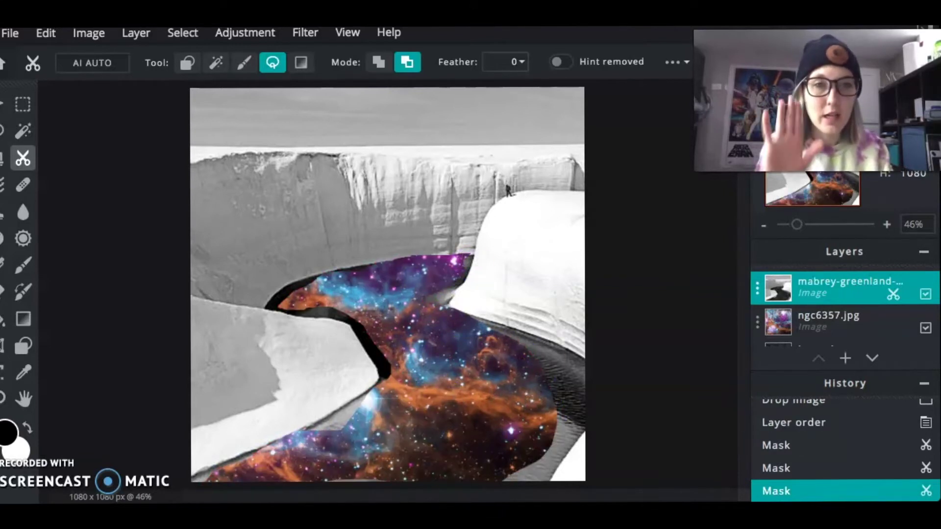
- Brush the mask in add mode along the left cliff edge to restore the snow
{"action": "left_click", "coordinate": [243, 62]}
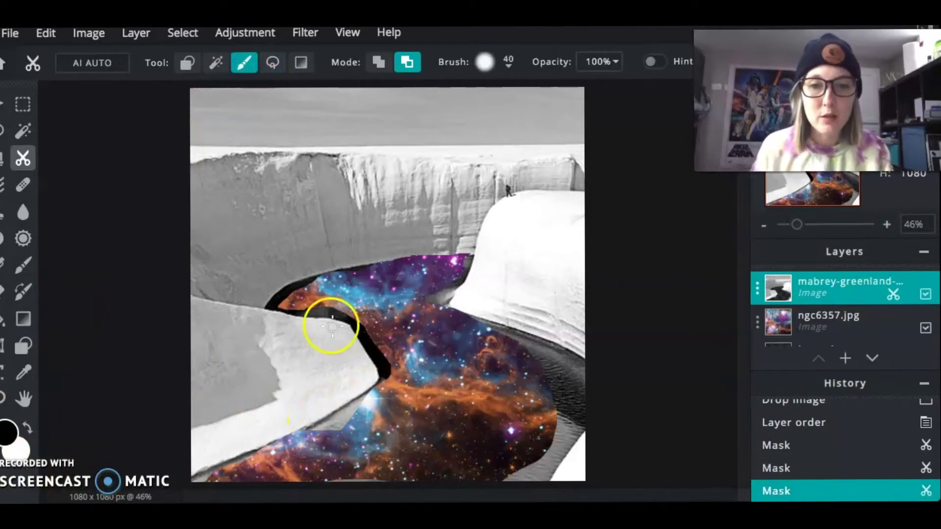
{"action": "left_click_drag", "start_coordinate": [306, 419], "coordinate": [246, 420]}
{"action": "left_click", "coordinate": [378, 61]}
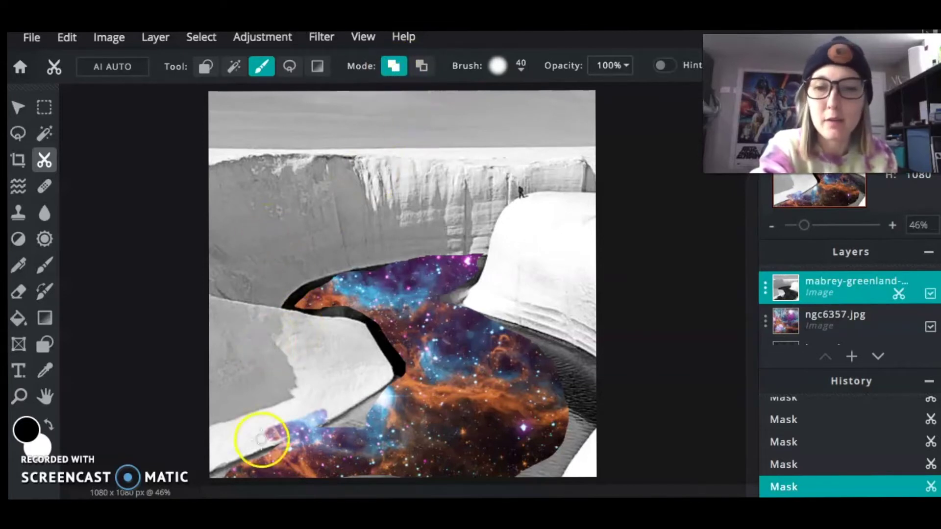
{"action": "left_click_drag", "start_coordinate": [322, 408], "coordinate": [273, 436]}
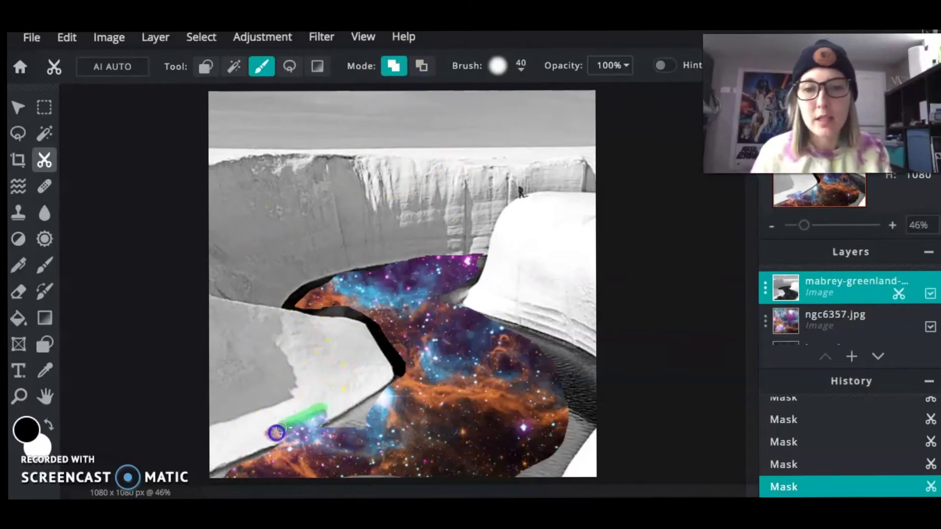
{"action": "mouse_move", "coordinate": [330, 406]}
{"action": "left_mouse_down"}
{"action": "mouse_move", "coordinate": [290, 432]}
{"action": "mouse_move", "coordinate": [258, 435]}
{"action": "mouse_move", "coordinate": [331, 406]}
{"action": "left_mouse_up"}
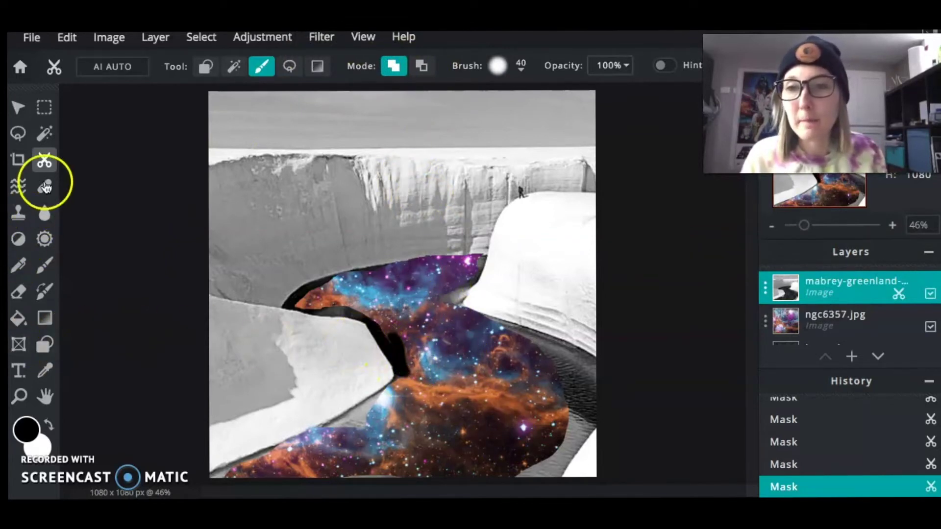
- Remove the dark ridge and right river edge from the mask to reveal more nebula
{"action": "left_click", "coordinate": [422, 67]}
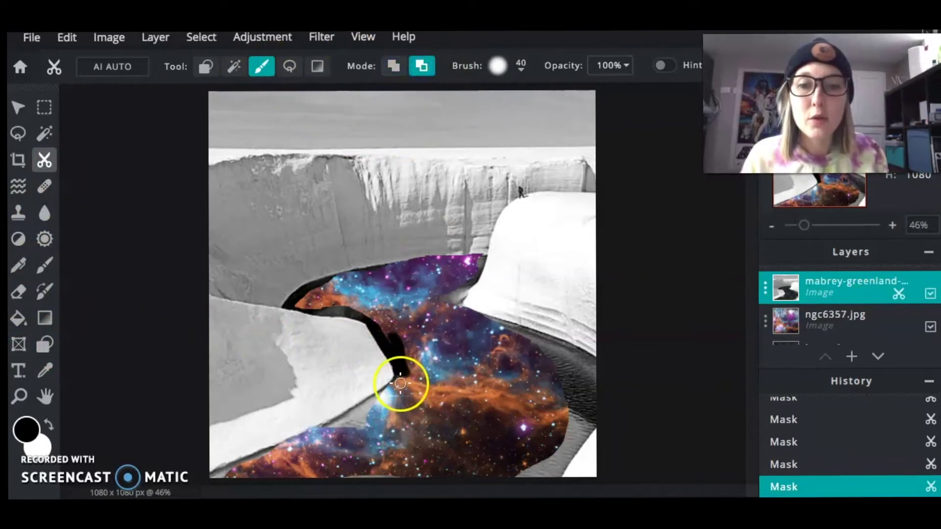
{"action": "mouse_move", "coordinate": [400, 383]}
{"action": "left_mouse_down"}
{"action": "mouse_move", "coordinate": [400, 336]}
{"action": "mouse_move", "coordinate": [383, 317]}
{"action": "left_mouse_up"}
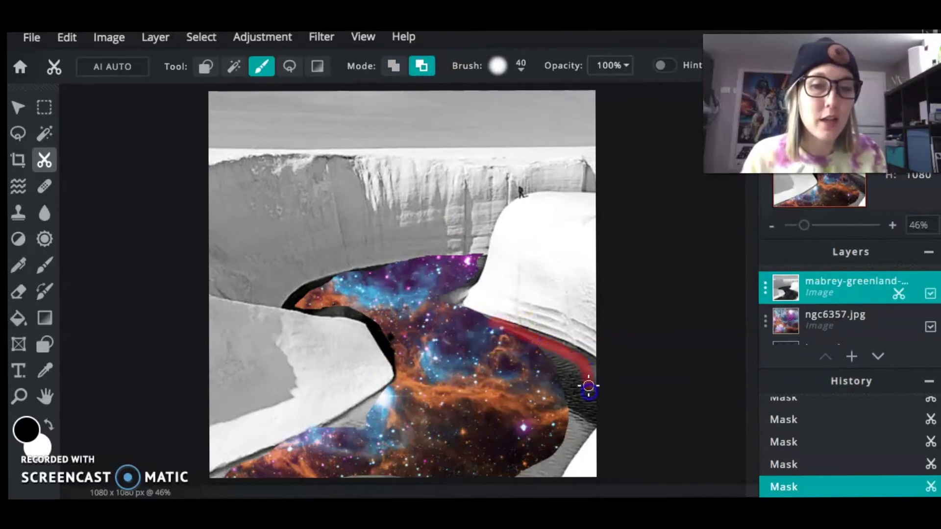
{"action": "mouse_move", "coordinate": [589, 391]}
{"action": "left_mouse_down"}
{"action": "mouse_move", "coordinate": [563, 437]}
{"action": "mouse_move", "coordinate": [571, 411]}
{"action": "left_mouse_up"}
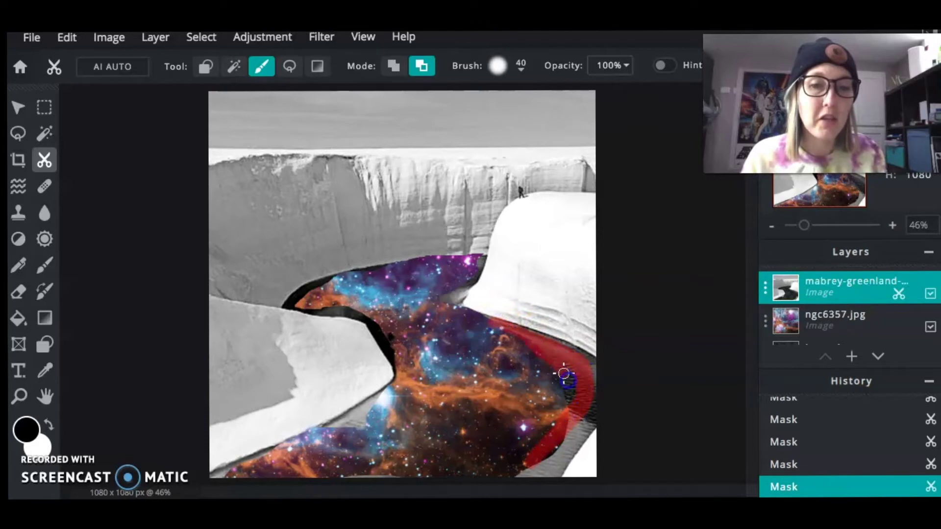
{"action": "left_click_drag", "start_coordinate": [538, 424], "coordinate": [539, 425]}
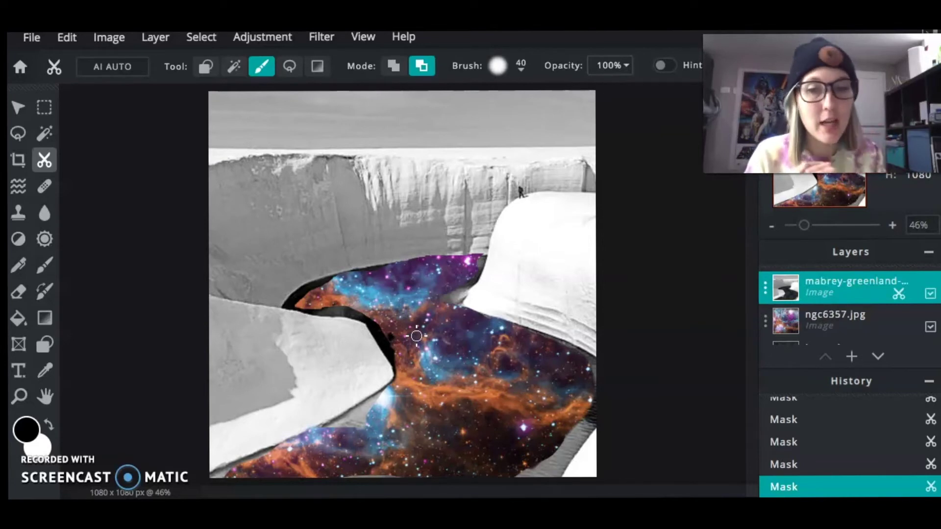
{"action": "mouse_move", "coordinate": [417, 336]}
{"action": "left_mouse_down"}
{"action": "mouse_move", "coordinate": [414, 310]}
{"action": "mouse_move", "coordinate": [434, 321]}
{"action": "mouse_move", "coordinate": [470, 304]}
{"action": "left_mouse_up"}
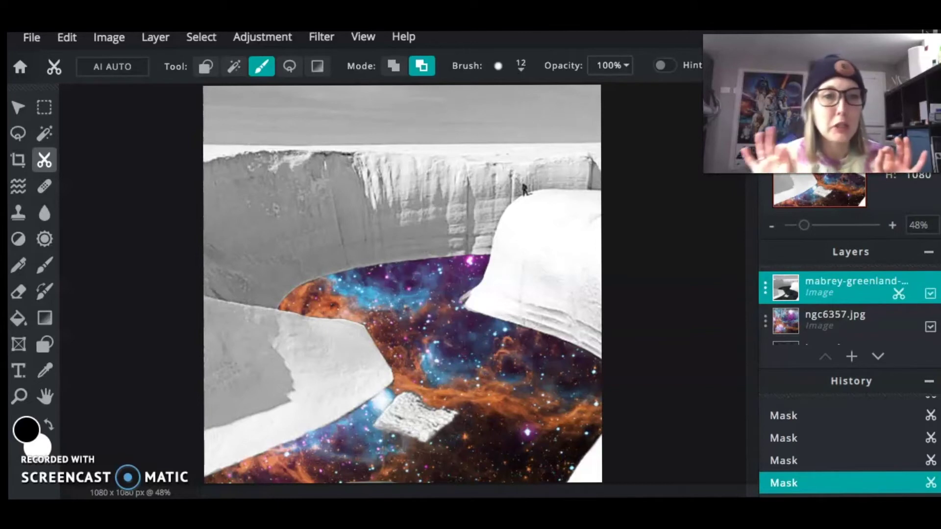
- Apply Brightness 2 and Contrast 28 to the glacier layer
{"action": "left_click", "coordinate": [255, 37]}
{"action": "left_click", "coordinate": [295, 133]}
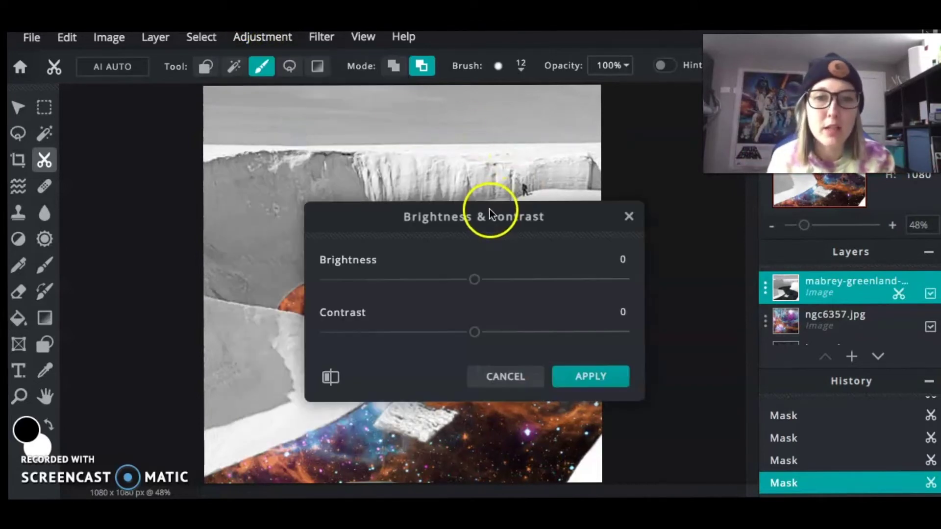
{"action": "left_click_drag", "start_coordinate": [489, 210], "coordinate": [701, 216]}
{"action": "left_click_drag", "start_coordinate": [690, 280], "coordinate": [695, 287]}
{"action": "left_click_drag", "start_coordinate": [689, 334], "coordinate": [719, 335]}
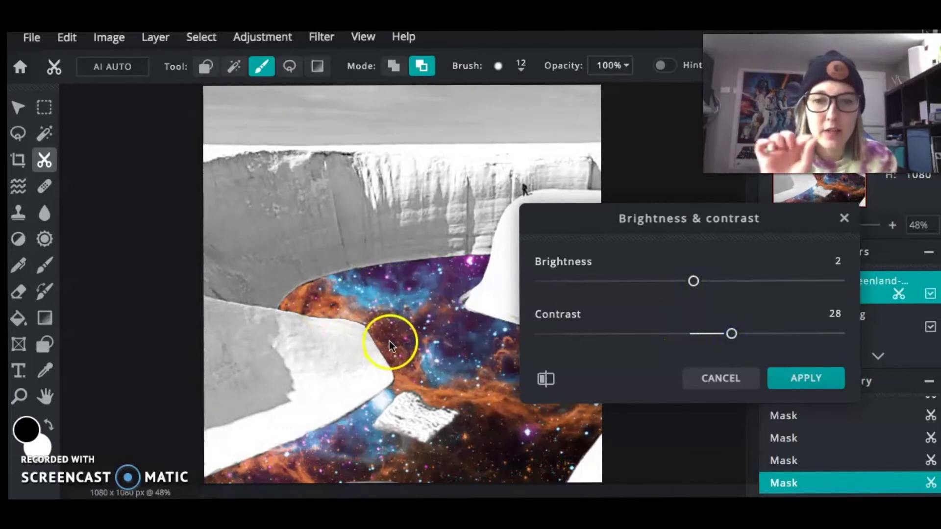
{"action": "left_click", "coordinate": [790, 381]}
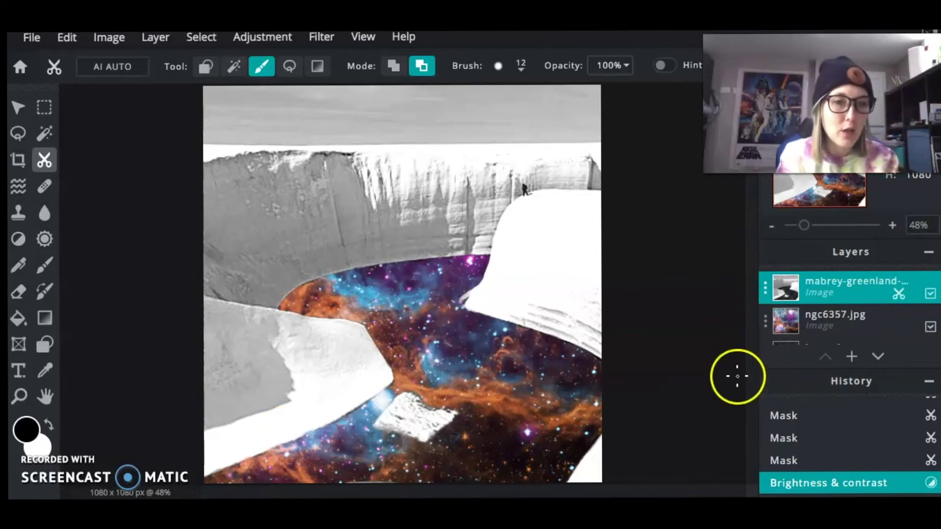
- Add a new empty layer above the ngc6357.jpg nebula layer
{"action": "left_click", "coordinate": [844, 326]}
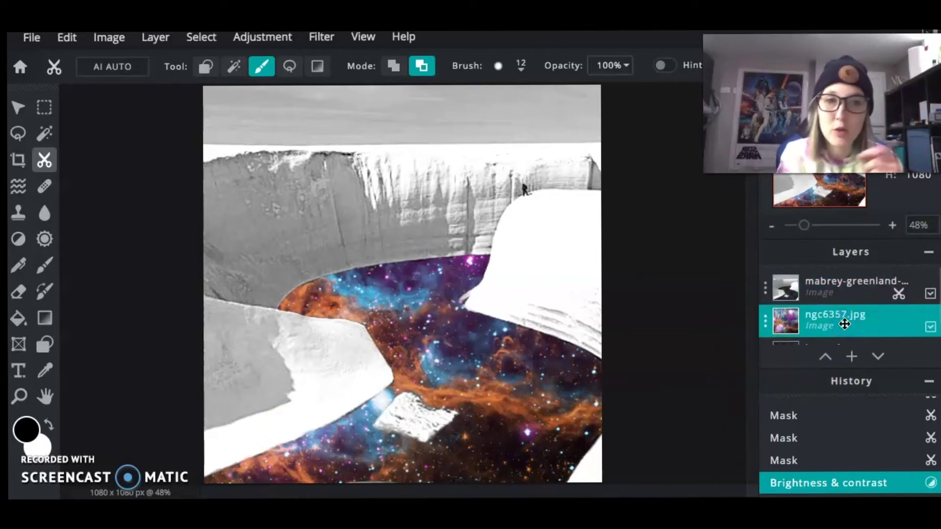
{"action": "left_click", "coordinate": [855, 357]}
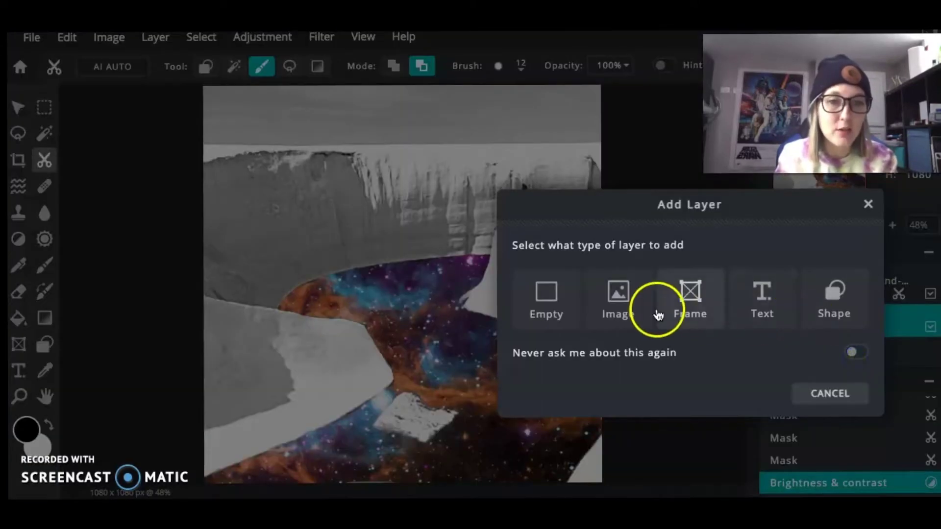
{"action": "left_click", "coordinate": [545, 306]}
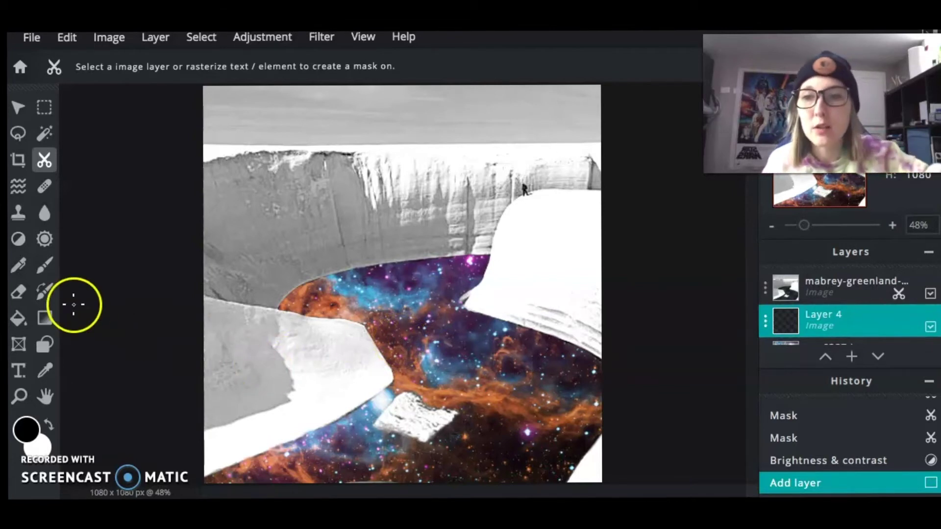
- Set the paint brush to 25% opacity and 85 px size
{"action": "left_click", "coordinate": [45, 265]}
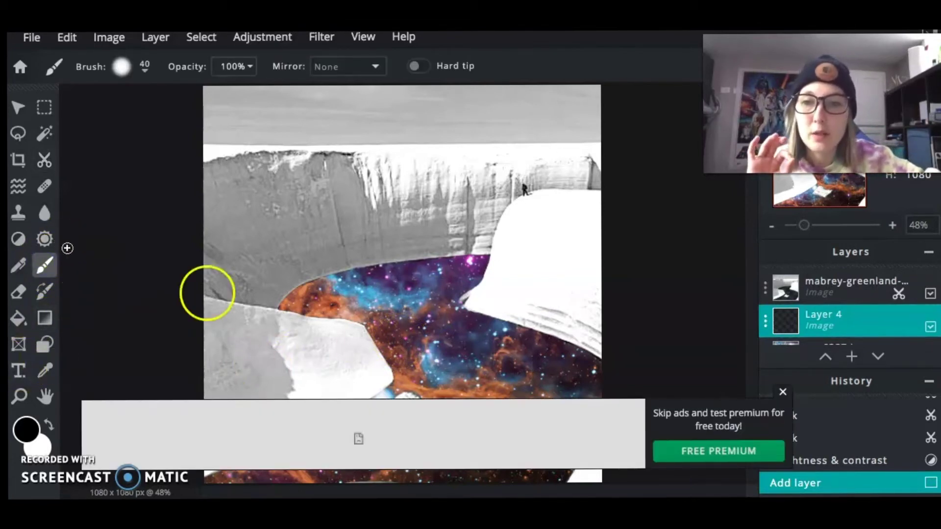
{"action": "left_click", "coordinate": [784, 393]}
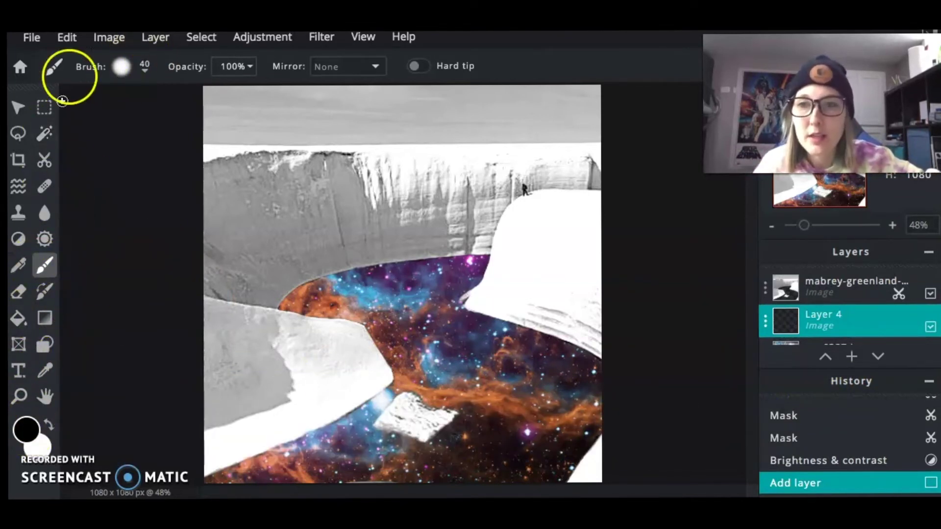
{"action": "left_click", "coordinate": [239, 68]}
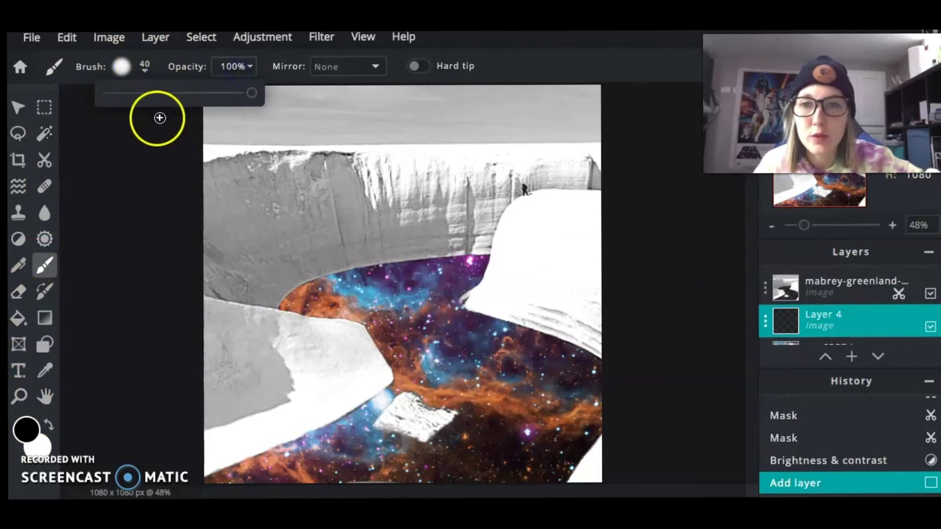
{"action": "left_click", "coordinate": [144, 94]}
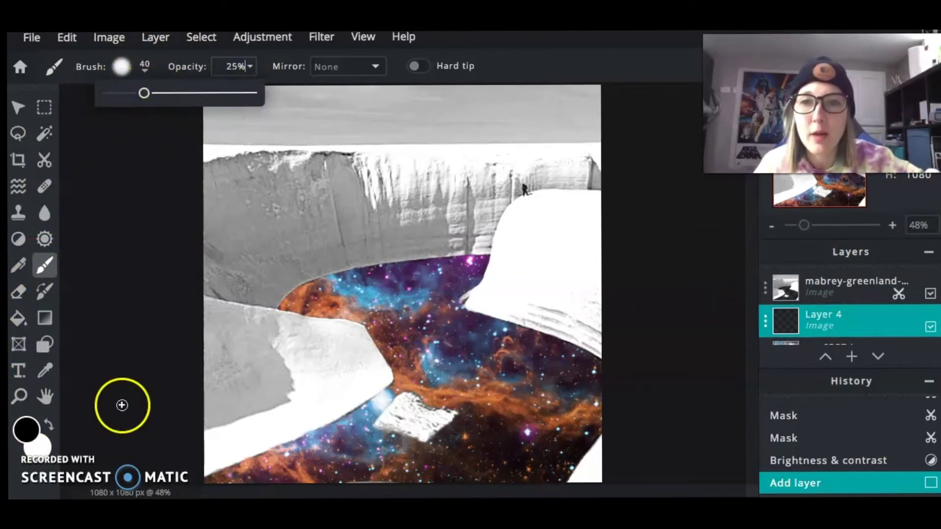
{"action": "left_click", "coordinate": [115, 382]}
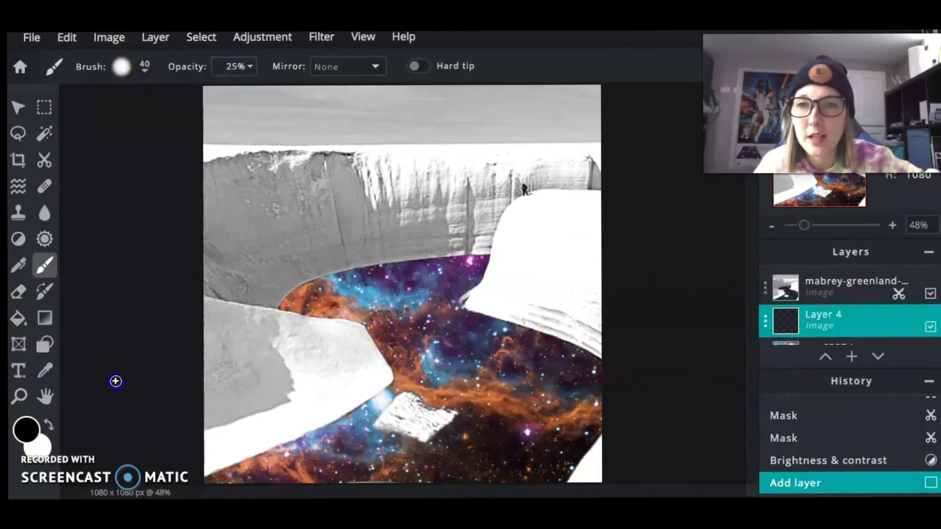
{"action": "left_click", "coordinate": [145, 67]}
{"action": "left_click", "coordinate": [176, 122]}
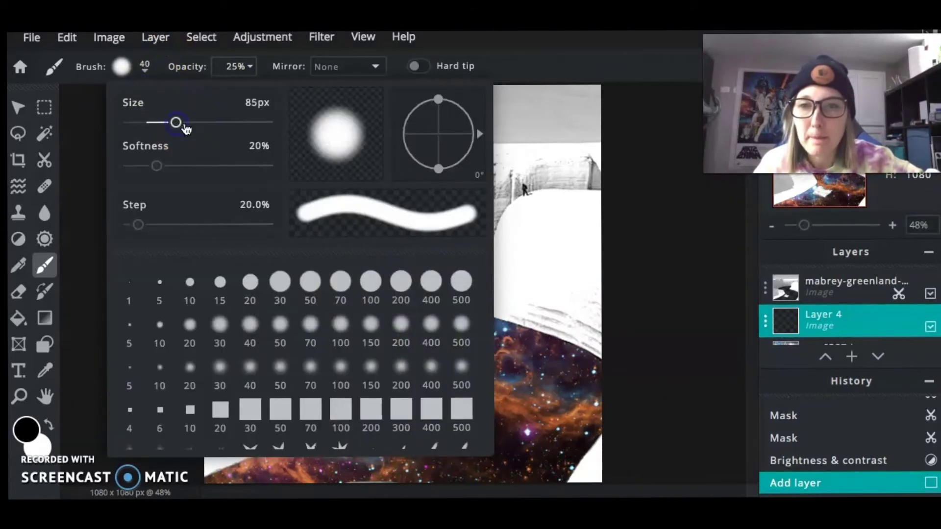
{"action": "left_click", "coordinate": [57, 310]}
- Paint black shading along the galaxy's upper-left and upper edges and beside the right snow block
{"action": "mouse_move", "coordinate": [372, 298]}
{"action": "left_mouse_down"}
{"action": "mouse_move", "coordinate": [279, 306]}
{"action": "mouse_move", "coordinate": [318, 277]}
{"action": "mouse_move", "coordinate": [451, 249]}
{"action": "left_mouse_up"}
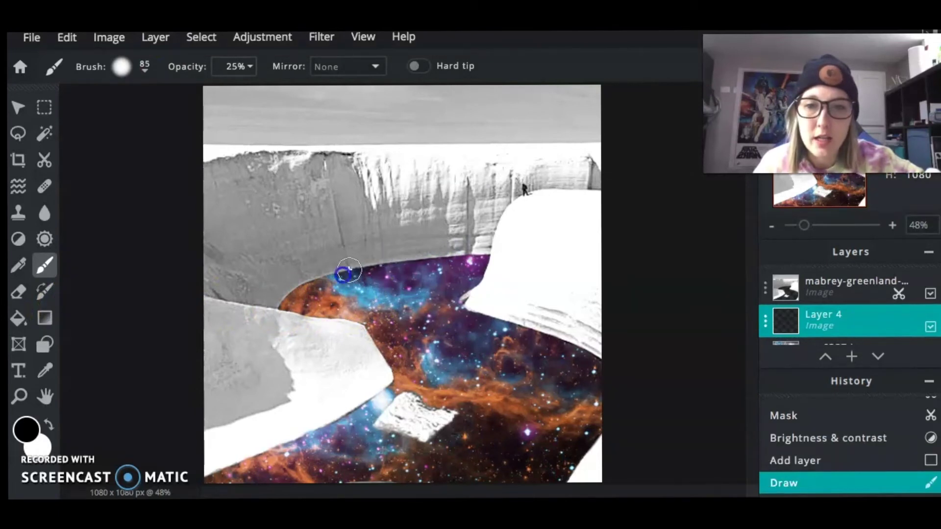
{"action": "mouse_move", "coordinate": [337, 275]}
{"action": "left_mouse_down"}
{"action": "mouse_move", "coordinate": [276, 310]}
{"action": "mouse_move", "coordinate": [317, 267]}
{"action": "mouse_move", "coordinate": [278, 305]}
{"action": "mouse_move", "coordinate": [342, 257]}
{"action": "mouse_move", "coordinate": [378, 248]}
{"action": "left_mouse_up"}
{"action": "mouse_move", "coordinate": [268, 318]}
{"action": "left_mouse_down"}
{"action": "mouse_move", "coordinate": [304, 280]}
{"action": "mouse_move", "coordinate": [392, 255]}
{"action": "mouse_move", "coordinate": [446, 253]}
{"action": "left_mouse_up"}
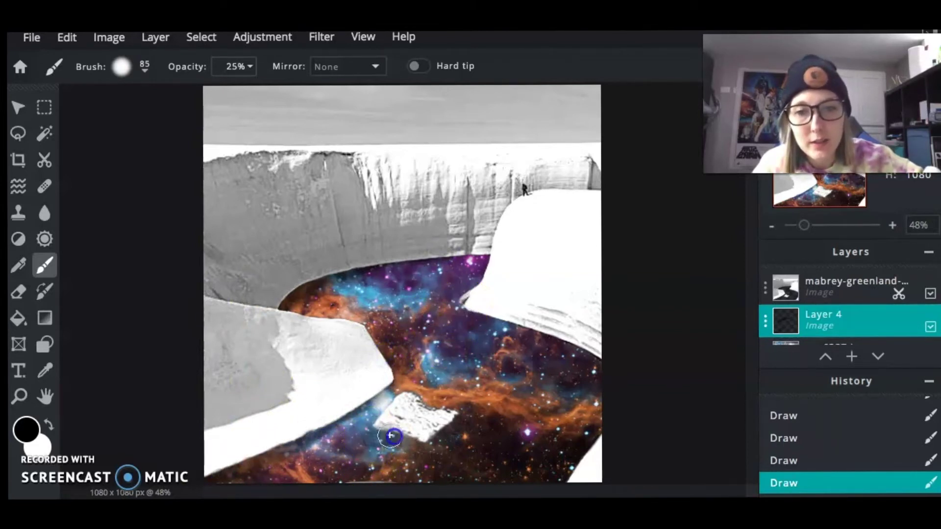
{"action": "left_click", "coordinate": [464, 298]}
{"action": "mouse_move", "coordinate": [464, 299]}
{"action": "left_mouse_down"}
{"action": "mouse_move", "coordinate": [491, 257]}
{"action": "mouse_move", "coordinate": [466, 299]}
{"action": "mouse_move", "coordinate": [492, 255]}
{"action": "left_mouse_up"}
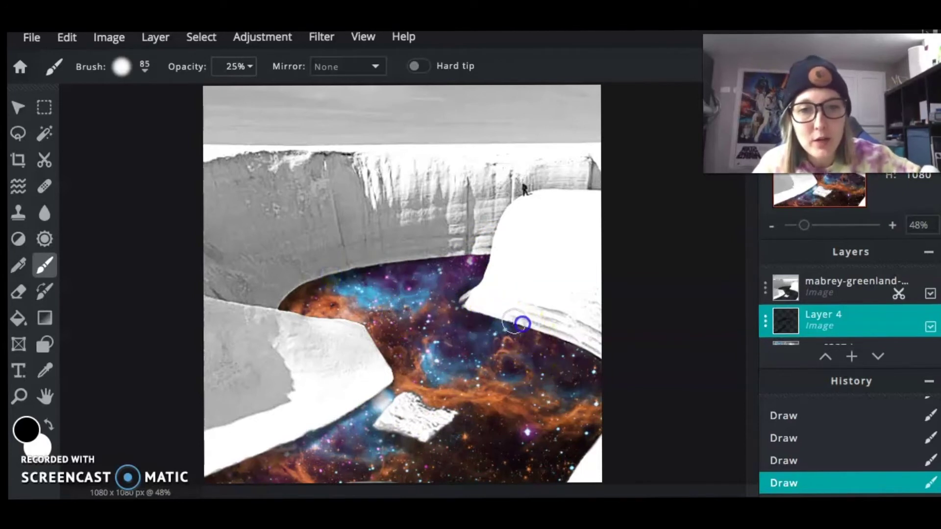
- Dab more shading around the galaxy and stroke along its upper edge toward the snow
{"action": "left_click", "coordinate": [563, 460]}
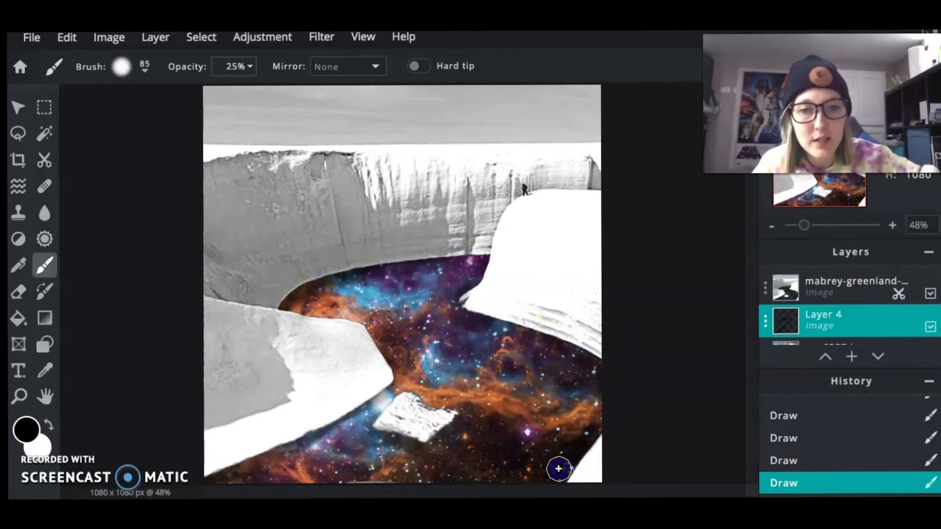
{"action": "left_click", "coordinate": [620, 396]}
{"action": "left_click", "coordinate": [556, 337]}
{"action": "left_click", "coordinate": [373, 343]}
{"action": "left_click", "coordinate": [310, 435]}
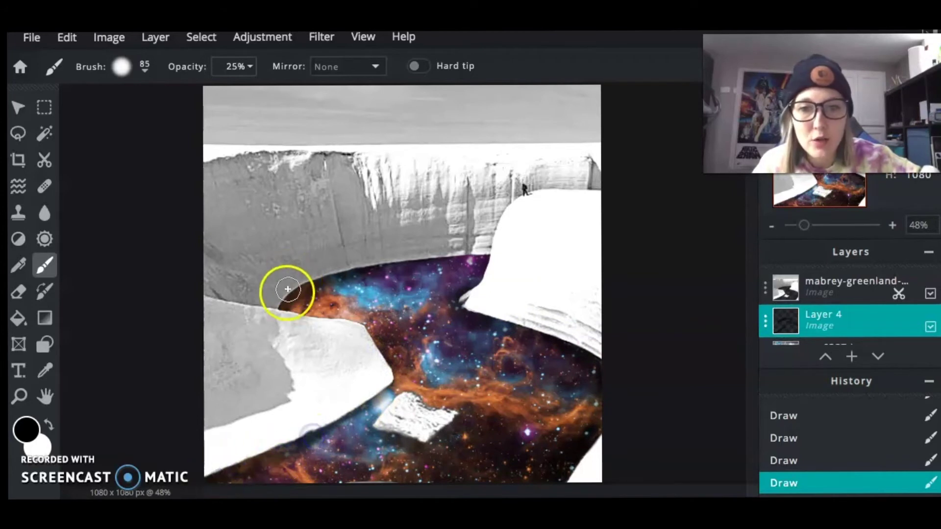
{"action": "left_click", "coordinate": [363, 278]}
{"action": "mouse_move", "coordinate": [323, 284]}
{"action": "left_mouse_down"}
{"action": "mouse_move", "coordinate": [301, 299]}
{"action": "mouse_move", "coordinate": [544, 345]}
{"action": "mouse_move", "coordinate": [484, 298]}
{"action": "mouse_move", "coordinate": [456, 296]}
{"action": "mouse_move", "coordinate": [436, 303]}
{"action": "mouse_move", "coordinate": [477, 298]}
{"action": "mouse_move", "coordinate": [423, 314]}
{"action": "mouse_move", "coordinate": [451, 305]}
{"action": "left_mouse_up"}
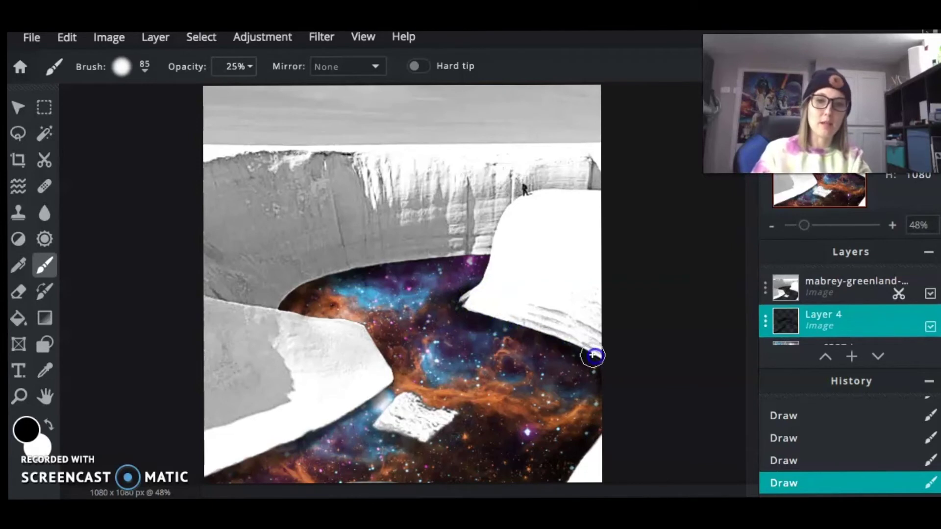
- Shade the galaxy's left edge and the spot beside the small ice block
{"action": "left_click_drag", "start_coordinate": [395, 368], "coordinate": [395, 369]}
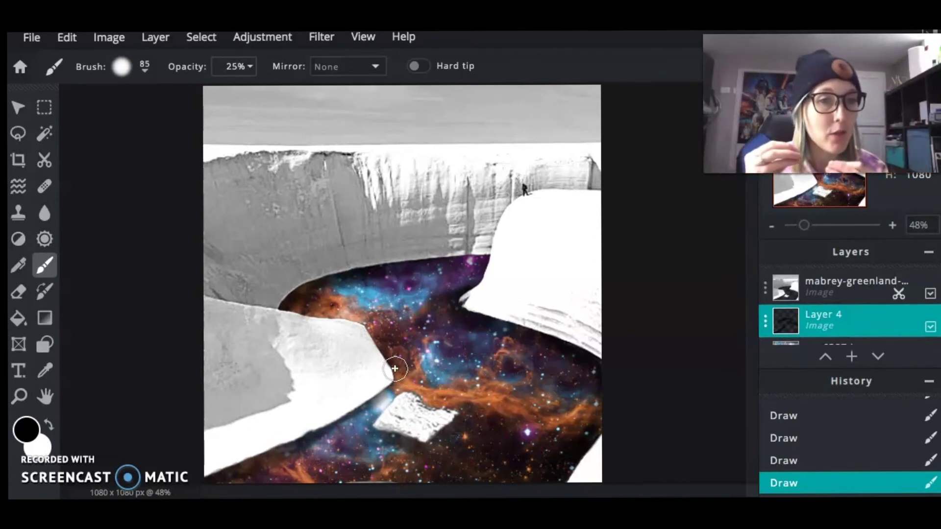
{"action": "left_click", "coordinate": [393, 431]}
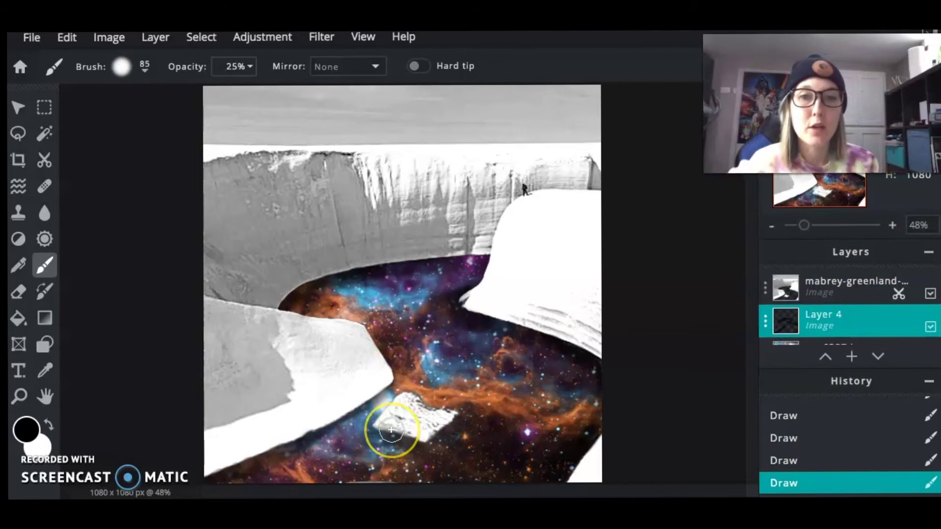
{"action": "scroll", "coordinate": [389, 429], "scroll_direction": "down", "scroll_amount": 2}
{"action": "scroll", "coordinate": [391, 430], "scroll_direction": "up", "scroll_amount": 1}
{"action": "scroll", "coordinate": [391, 430], "scroll_direction": "down", "scroll_amount": 2}
{"action": "scroll", "coordinate": [392, 430], "scroll_direction": "up", "scroll_amount": 2}
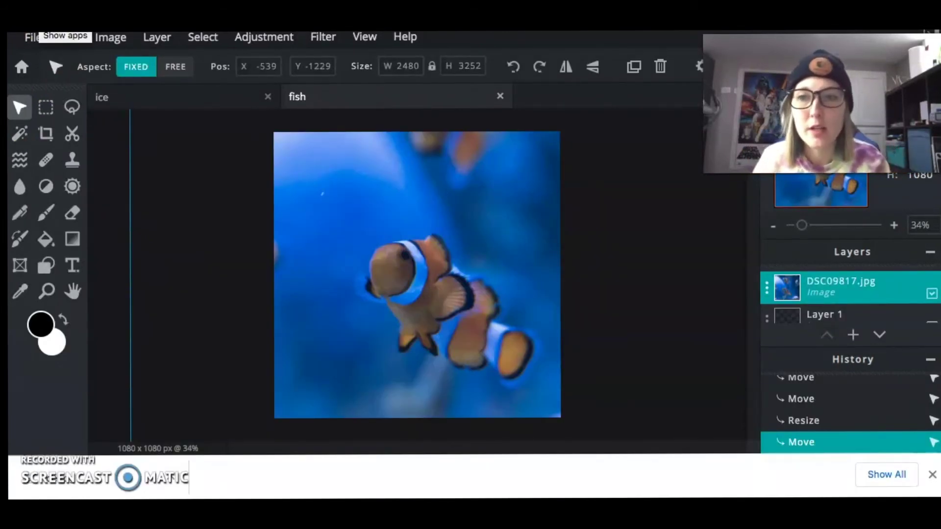
- Drop the Polaroid frame image into the fish document as a new 800×600 layer
{"action": "left_click_drag", "start_coordinate": [65, 39], "coordinate": [413, 282]}
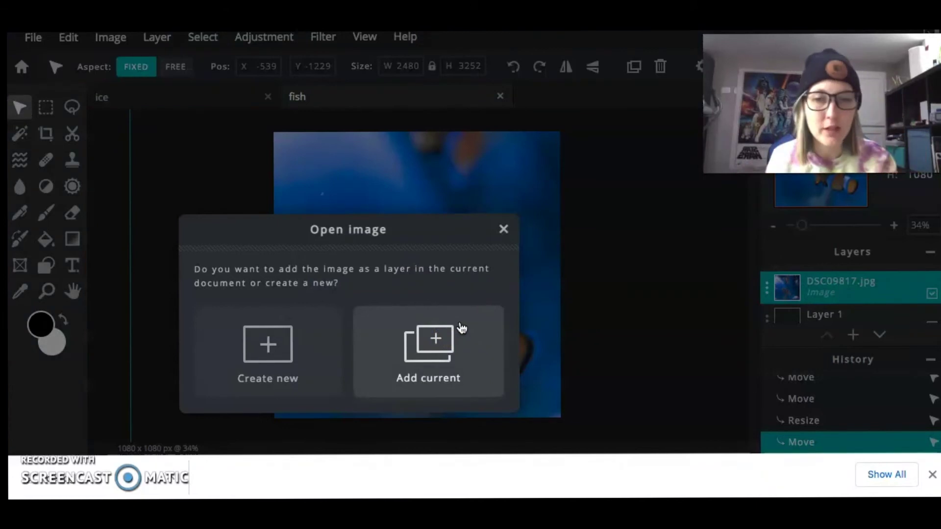
{"action": "left_click", "coordinate": [435, 332]}
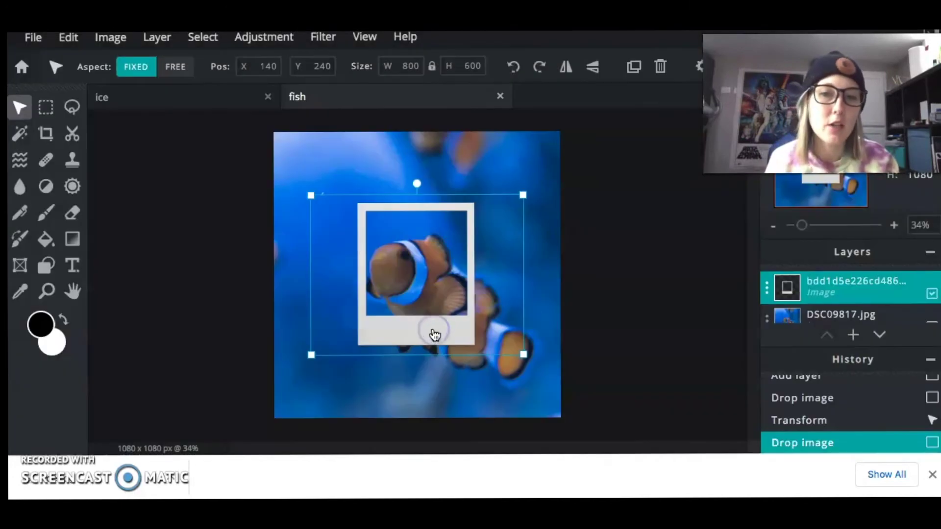
{"action": "left_click", "coordinate": [463, 294]}
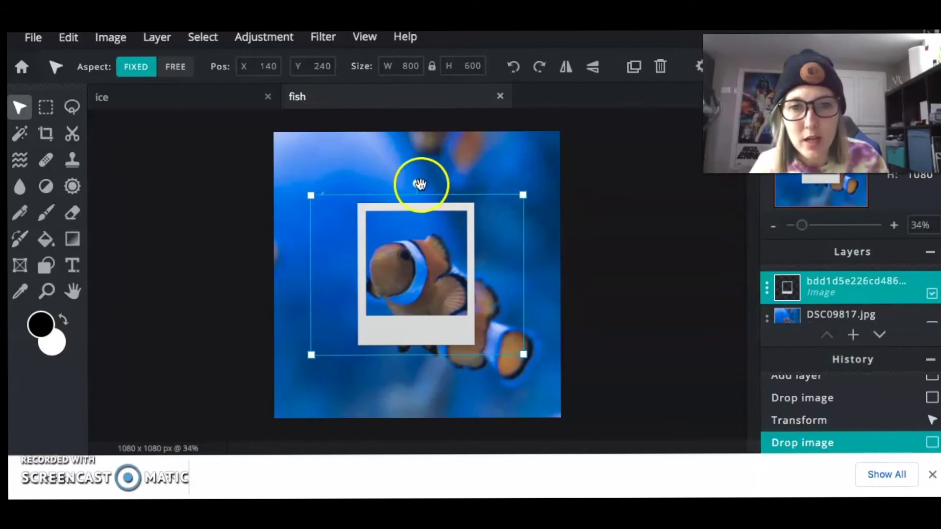
- Tilt the Polaroid frame about 35° clockwise, enlarge it to 1005×753, and center it over the fish
{"action": "left_click_drag", "start_coordinate": [420, 185], "coordinate": [467, 208]}
{"action": "left_click_drag", "start_coordinate": [454, 399], "coordinate": [483, 458]}
{"action": "left_click_drag", "start_coordinate": [447, 380], "coordinate": [428, 382]}
{"action": "left_click", "coordinate": [557, 308]}
{"action": "left_click_drag", "start_coordinate": [557, 307], "coordinate": [586, 294]}
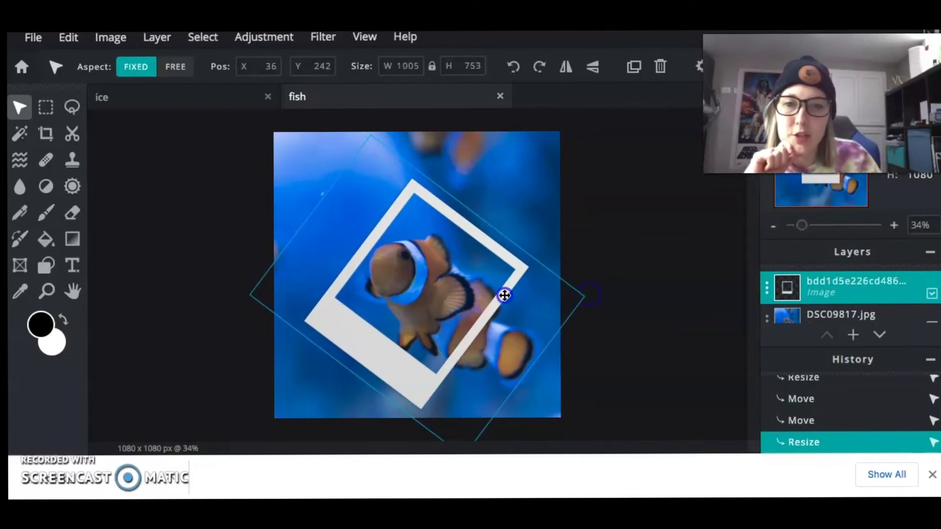
{"action": "left_click_drag", "start_coordinate": [505, 295], "coordinate": [492, 285]}
{"action": "left_click", "coordinate": [357, 248]}
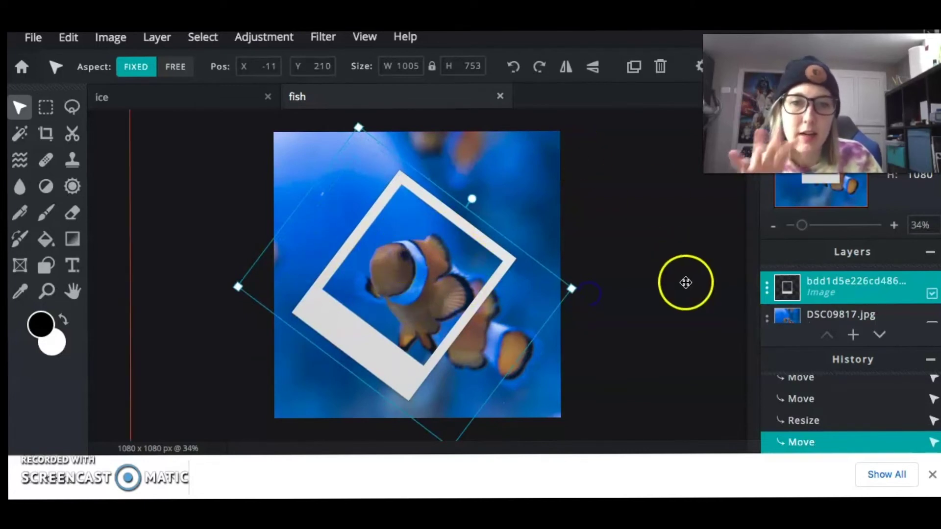
{"action": "left_click", "coordinate": [686, 298]}
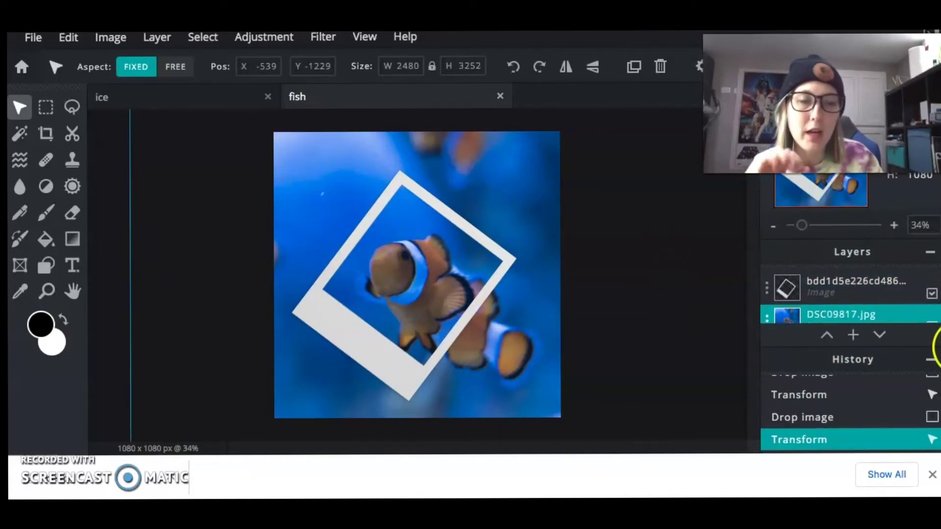
- Make the clownfish photo layer DSC09817.jpg active
{"action": "left_click", "coordinate": [861, 311]}
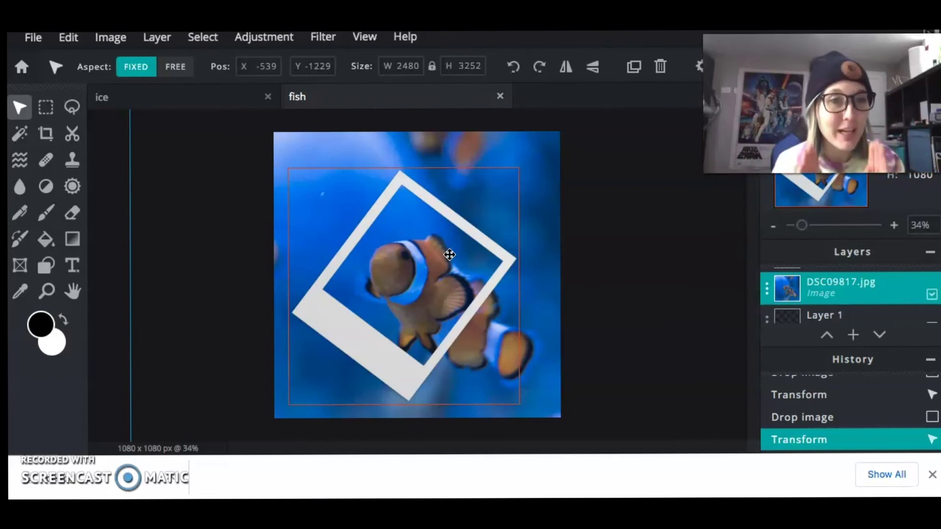
{"action": "left_click", "coordinate": [840, 313]}
{"action": "left_click_drag", "start_coordinate": [491, 313], "coordinate": [468, 313]}
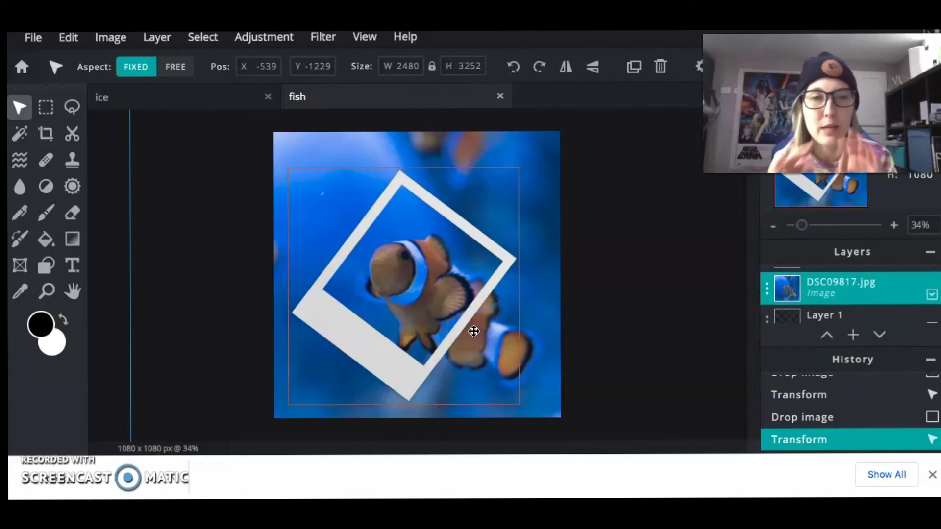
- Apply a Vibrance adjustment to the clownfish photo
{"action": "left_click", "coordinate": [271, 39]}
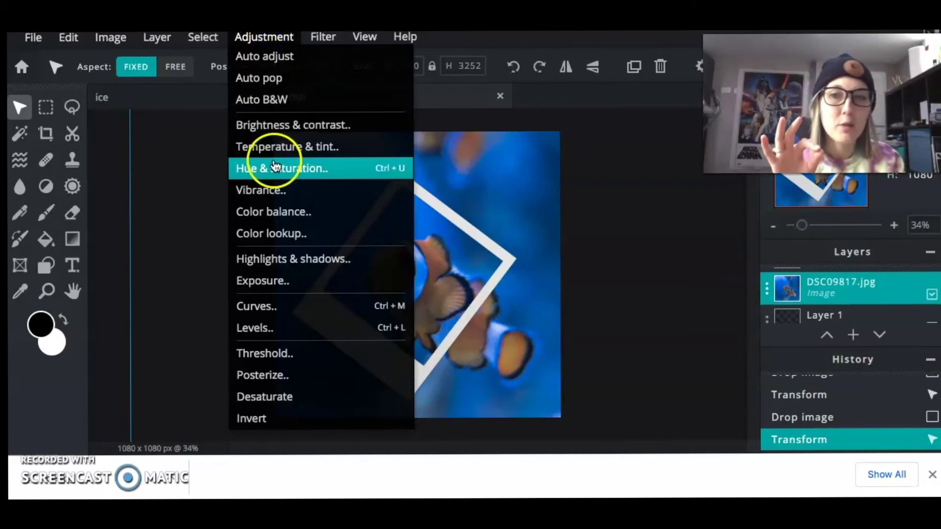
{"action": "left_click", "coordinate": [273, 189]}
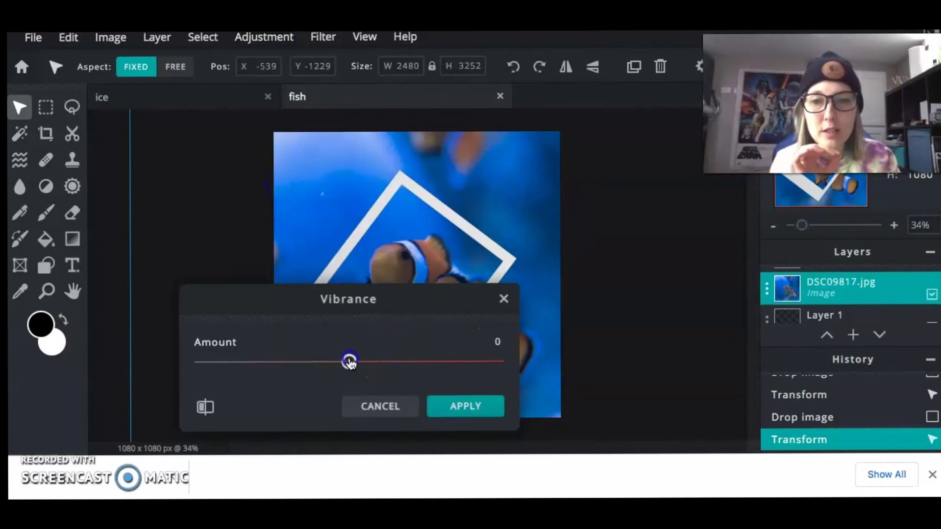
{"action": "left_click", "coordinate": [449, 406]}
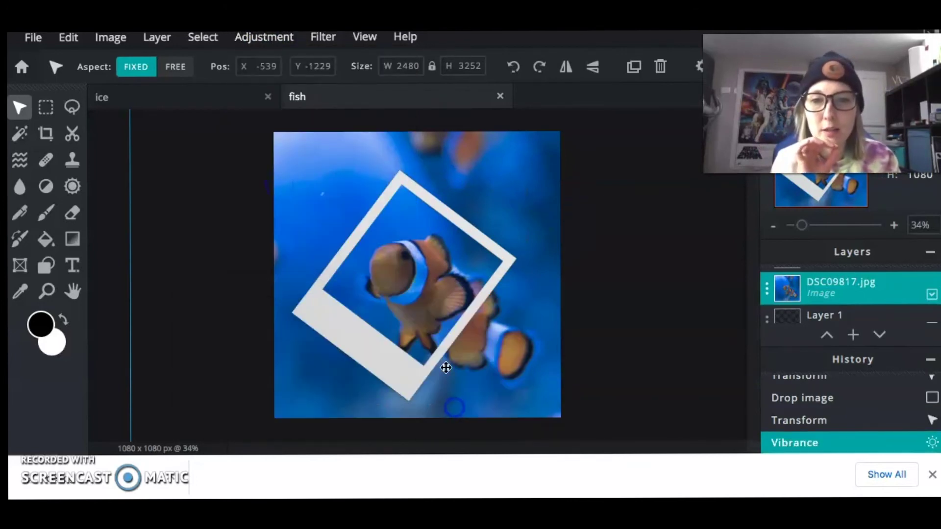
- Darken the photo slightly and raise its contrast with Brightness & Contrast
{"action": "left_click", "coordinate": [263, 37]}
{"action": "left_click", "coordinate": [297, 121]}
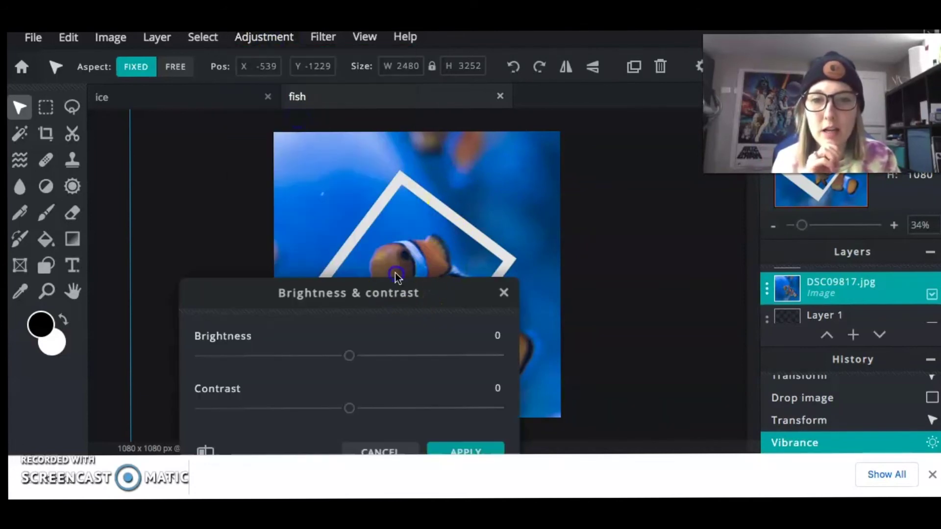
{"action": "left_click_drag", "start_coordinate": [364, 292], "coordinate": [721, 192]}
{"action": "left_click_drag", "start_coordinate": [718, 257], "coordinate": [696, 272]}
{"action": "left_click", "coordinate": [717, 310]}
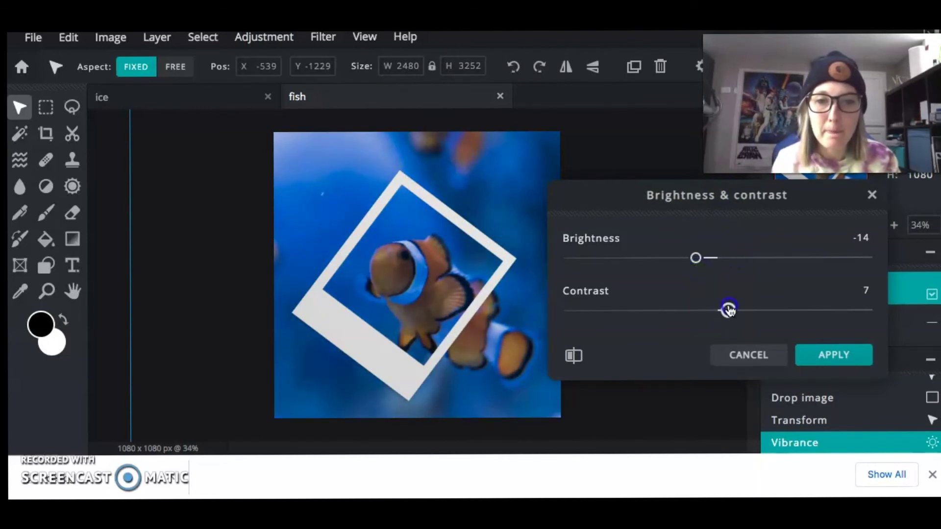
{"action": "left_click_drag", "start_coordinate": [736, 308], "coordinate": [738, 309]}
{"action": "left_click", "coordinate": [819, 358]}
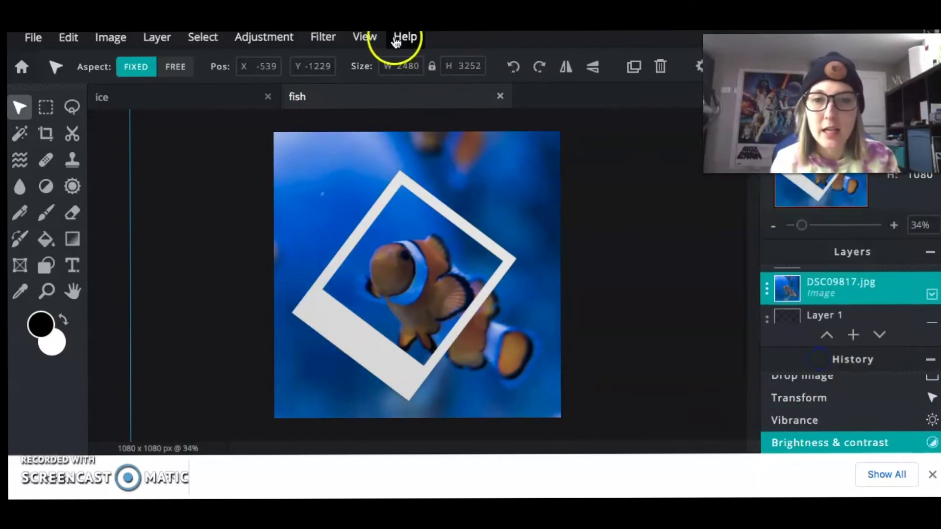
- Set Hue & saturation to hue -5 and saturation 12, with slightly higher lightness
{"action": "left_click", "coordinate": [260, 38]}
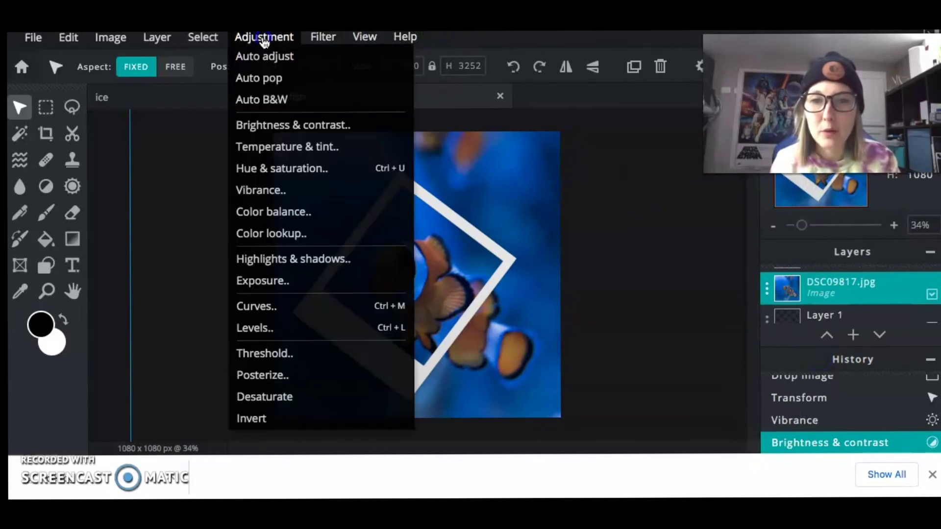
{"action": "left_click", "coordinate": [264, 168]}
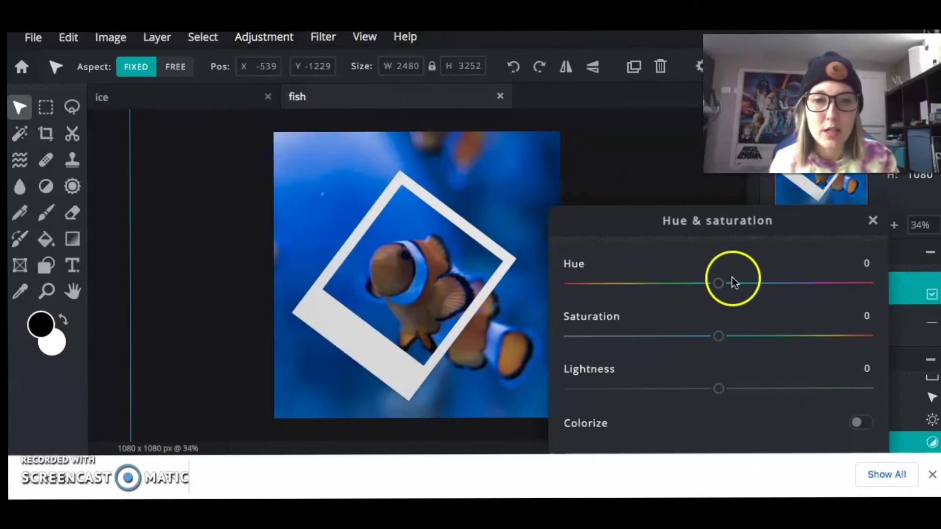
{"action": "left_click_drag", "start_coordinate": [714, 339], "coordinate": [739, 344]}
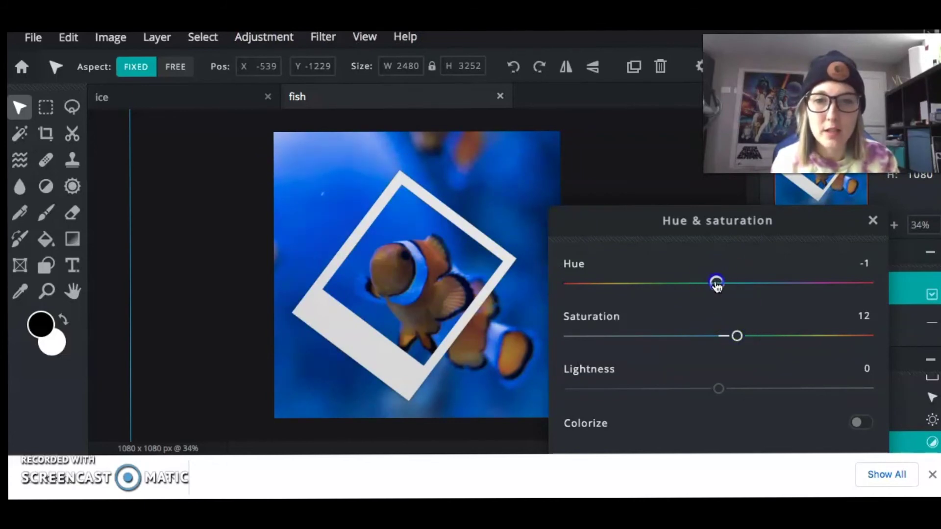
{"action": "left_click_drag", "start_coordinate": [713, 285], "coordinate": [714, 285]}
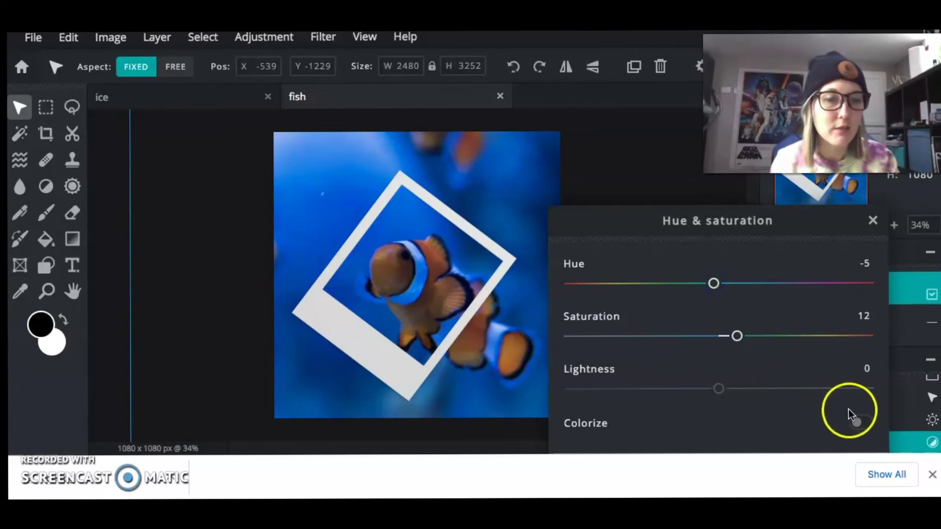
{"action": "left_click_drag", "start_coordinate": [718, 389], "coordinate": [721, 391]}
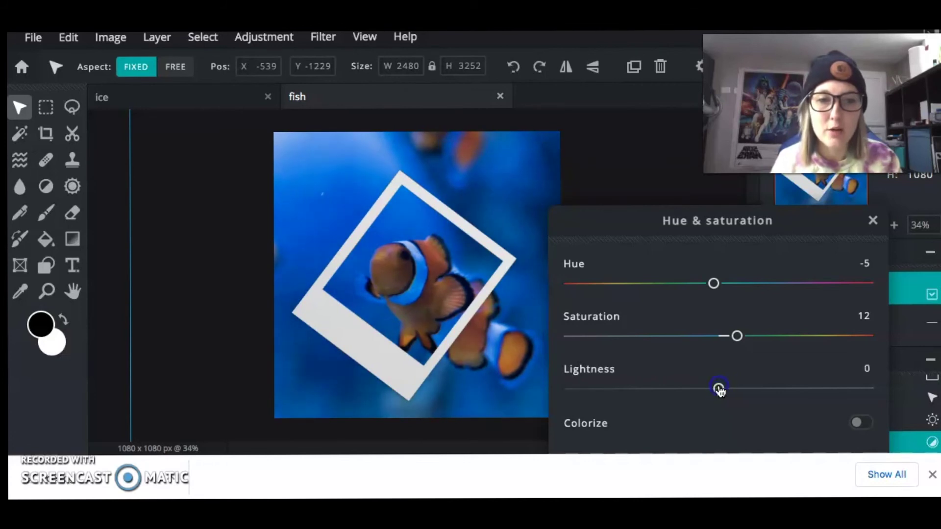
{"action": "left_click", "coordinate": [873, 220]}
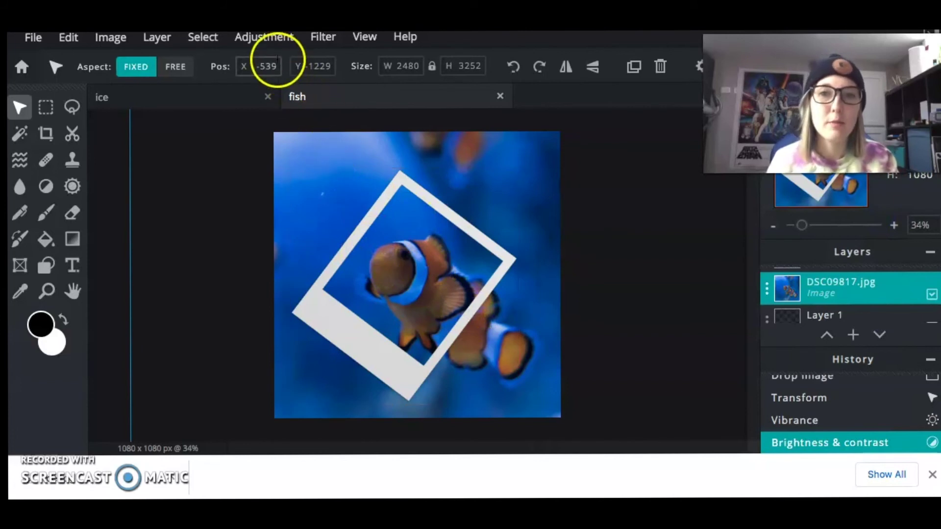
- Cancel the Vibrance dialog, clear the lasso selection inside the frame, and dismiss the advertisement
{"action": "left_click", "coordinate": [267, 37]}
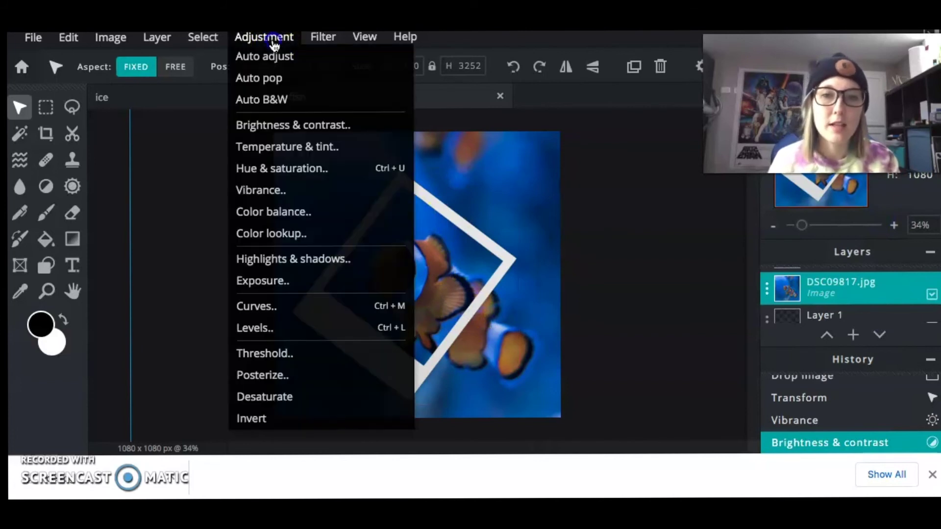
{"action": "left_click", "coordinate": [290, 189]}
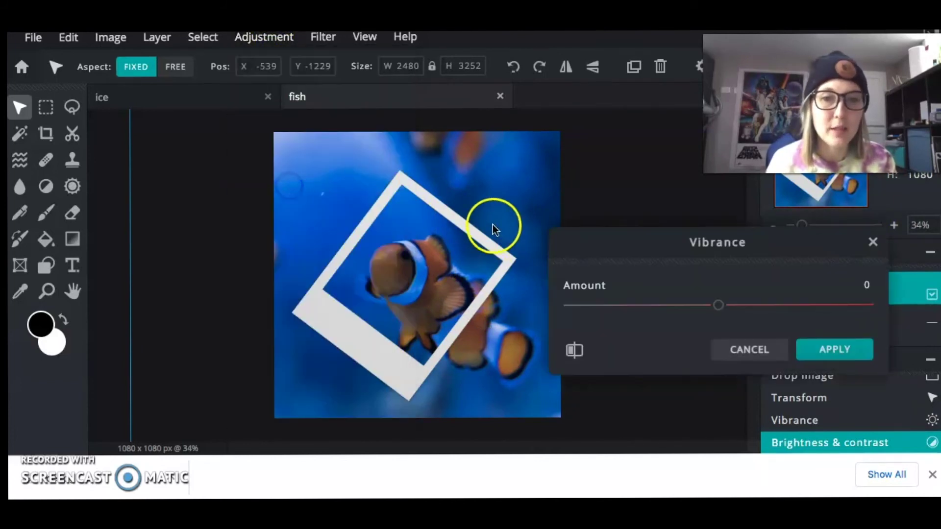
{"action": "left_click", "coordinate": [753, 351]}
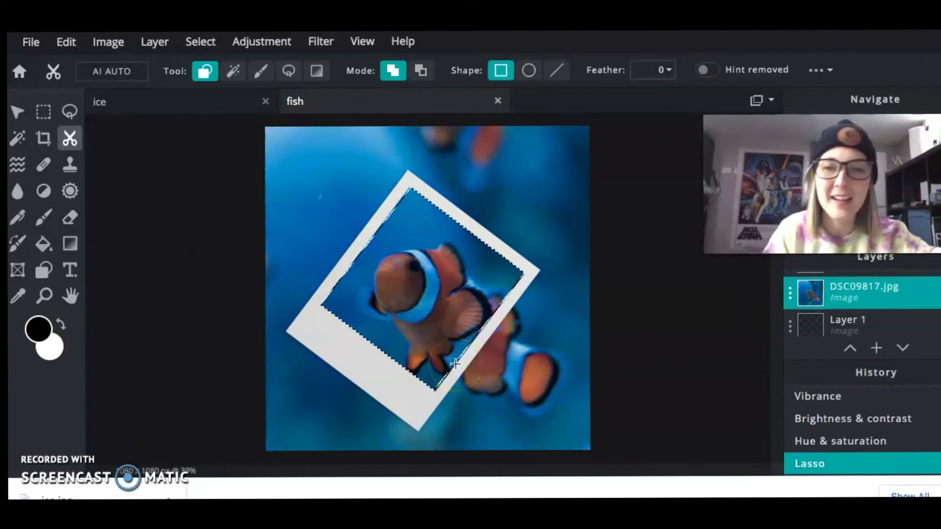
{"action": "left_click", "coordinate": [43, 111]}
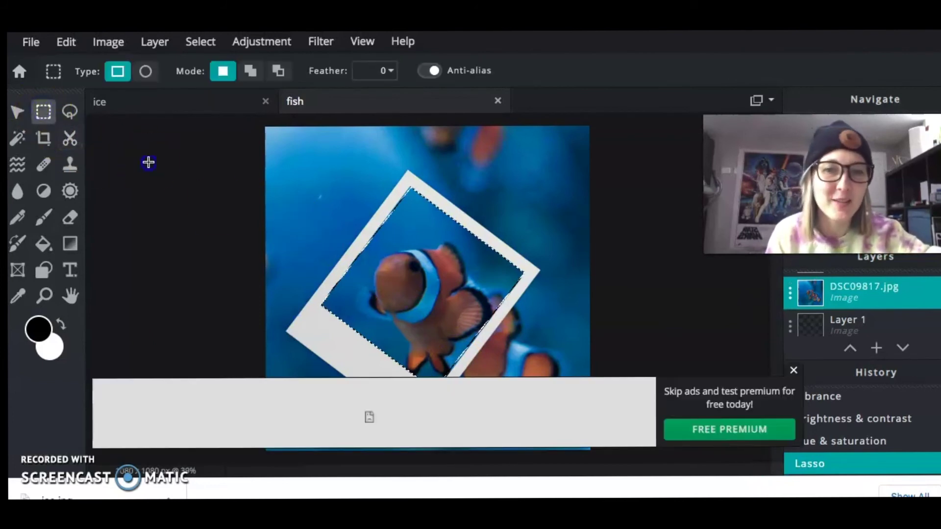
{"action": "left_click", "coordinate": [149, 163]}
{"action": "left_click", "coordinate": [794, 371]}
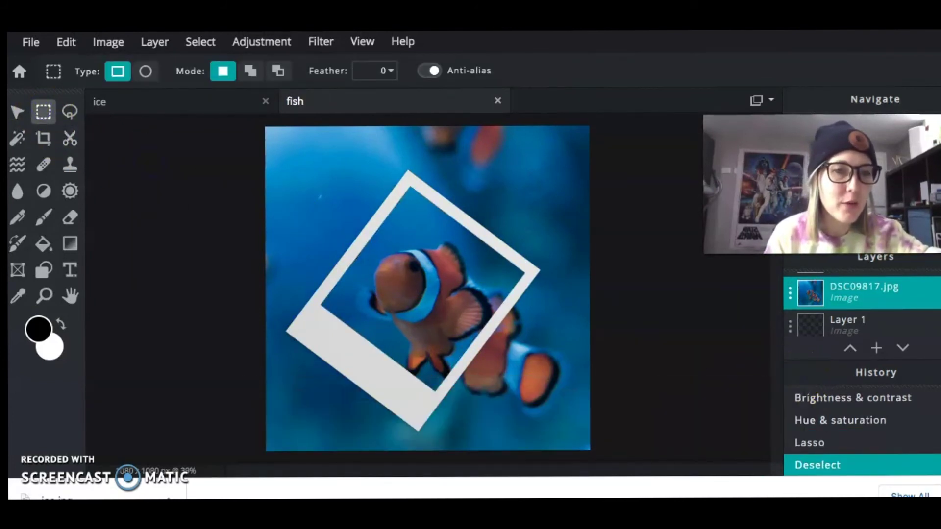
- Duplicate the fish photo layer and select the copy, DSC09817.jpg Copy
{"action": "left_click", "coordinate": [889, 302]}
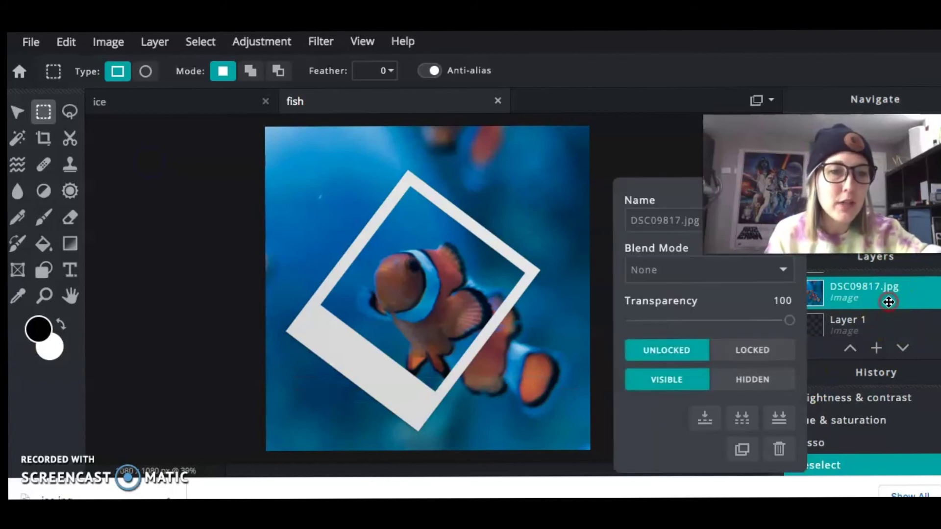
{"action": "left_click", "coordinate": [746, 449]}
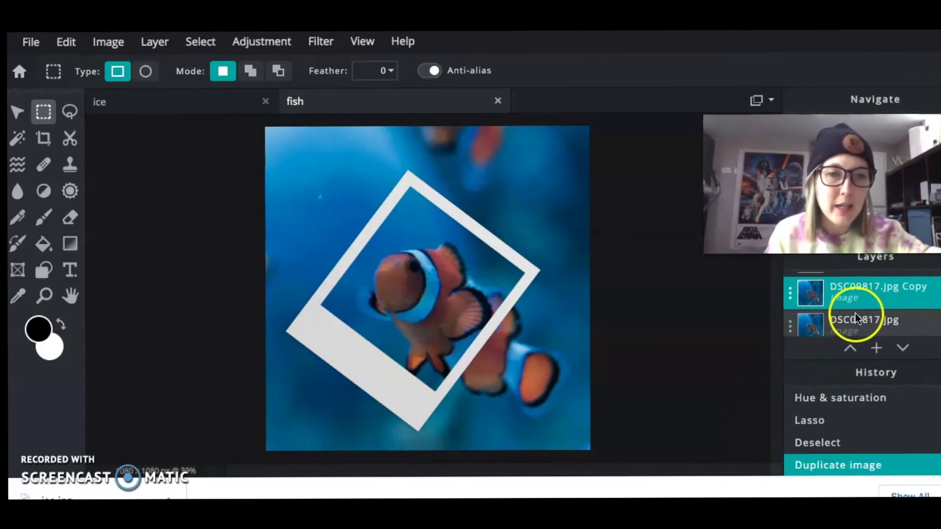
{"action": "left_click", "coordinate": [934, 293]}
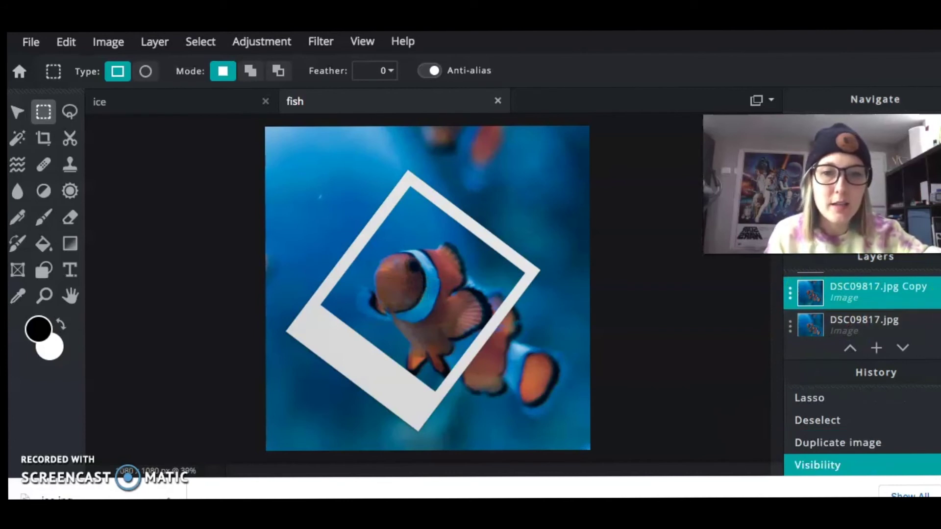
{"action": "left_click", "coordinate": [935, 321]}
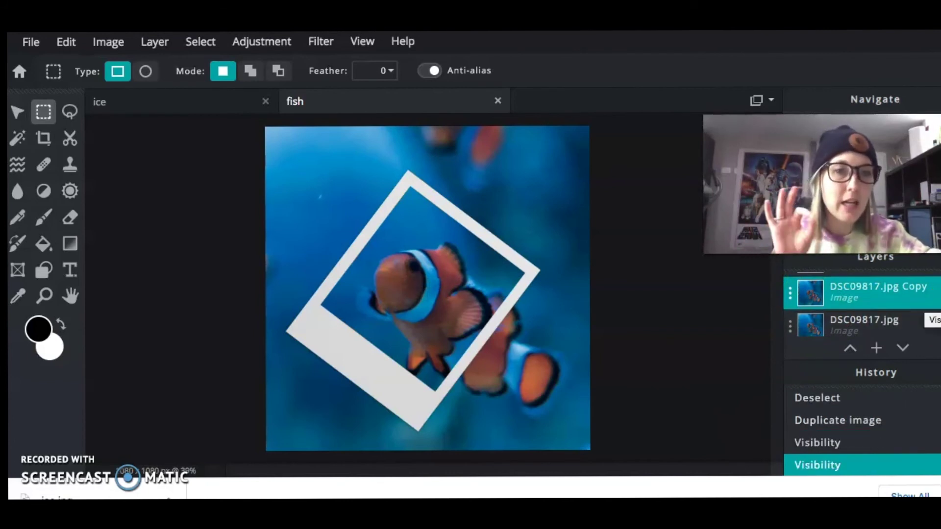
{"action": "left_click", "coordinate": [932, 291]}
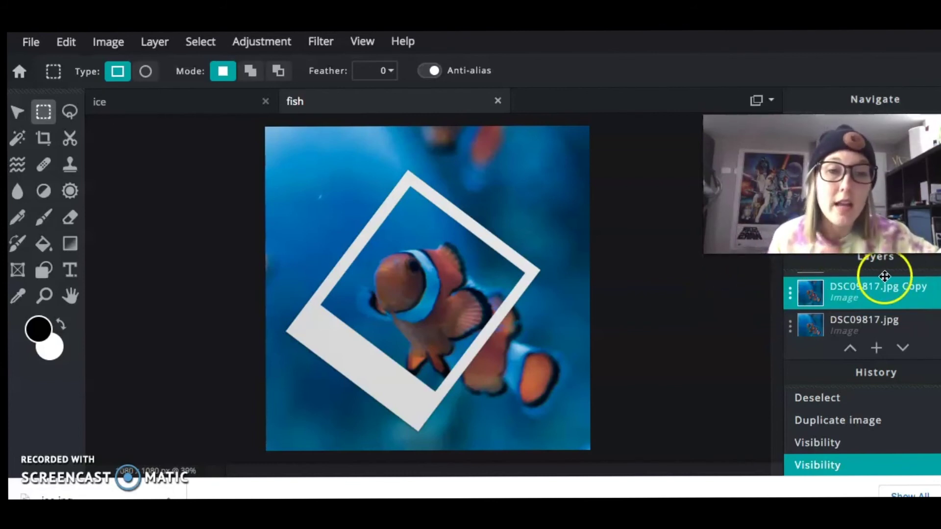
- Turn the duplicate layer grayscale with Auto B&W
{"action": "left_click", "coordinate": [257, 37]}
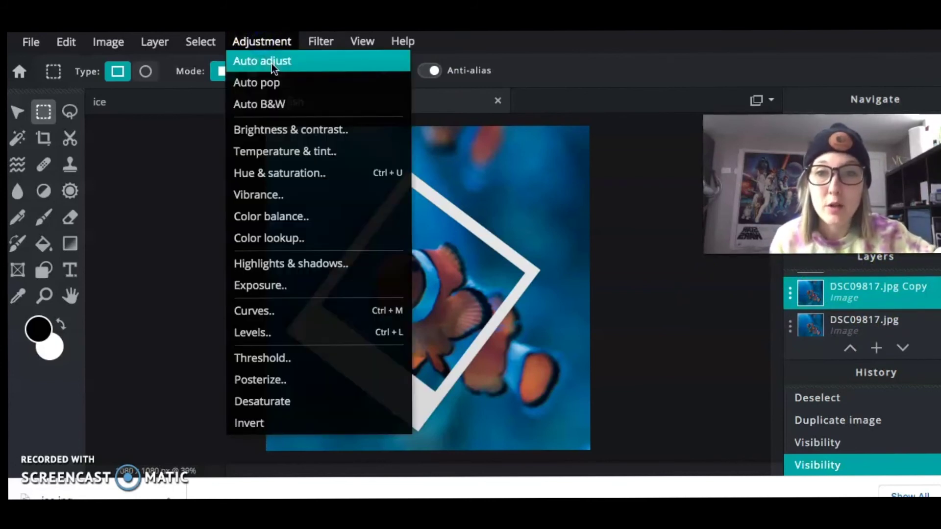
{"action": "left_click", "coordinate": [279, 87]}
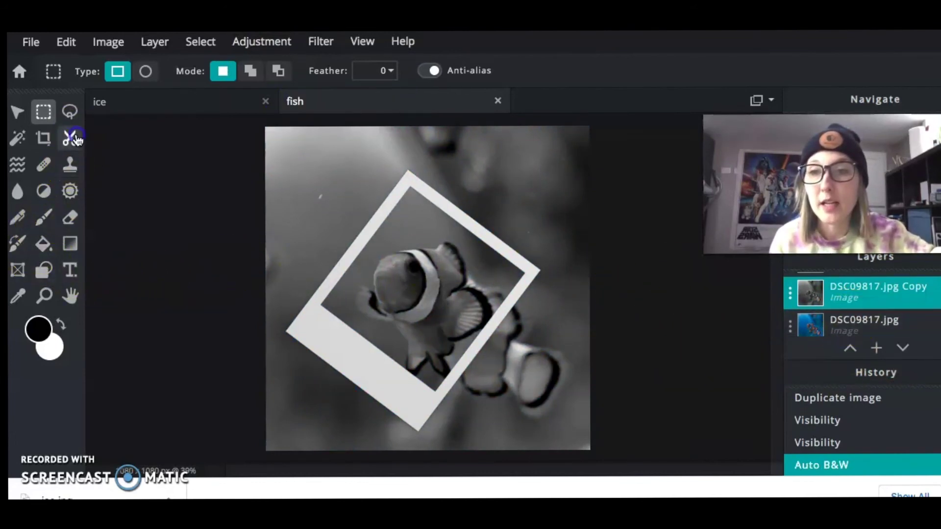
{"action": "left_click", "coordinate": [71, 138]}
- Lasso-mask the area inside the tilted frame so the fish shows in colour
{"action": "left_click", "coordinate": [289, 70]}
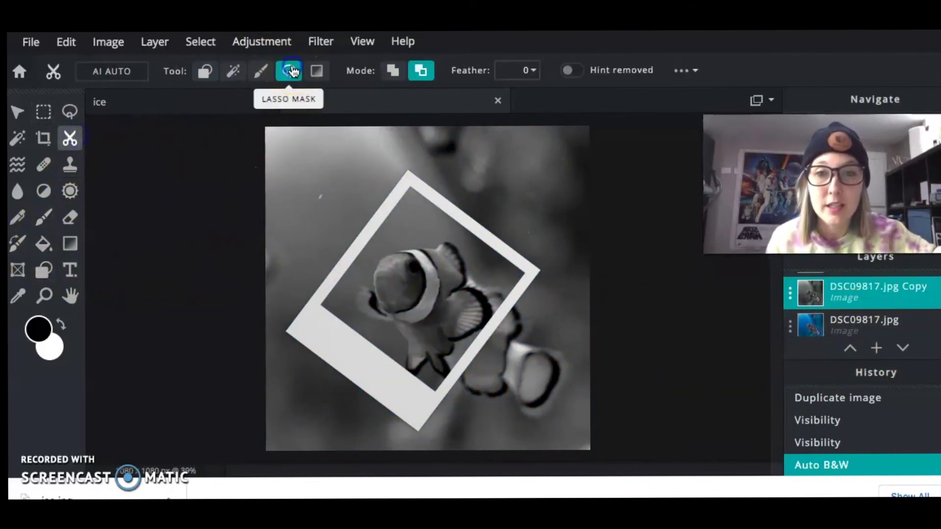
{"action": "left_click", "coordinate": [410, 188]}
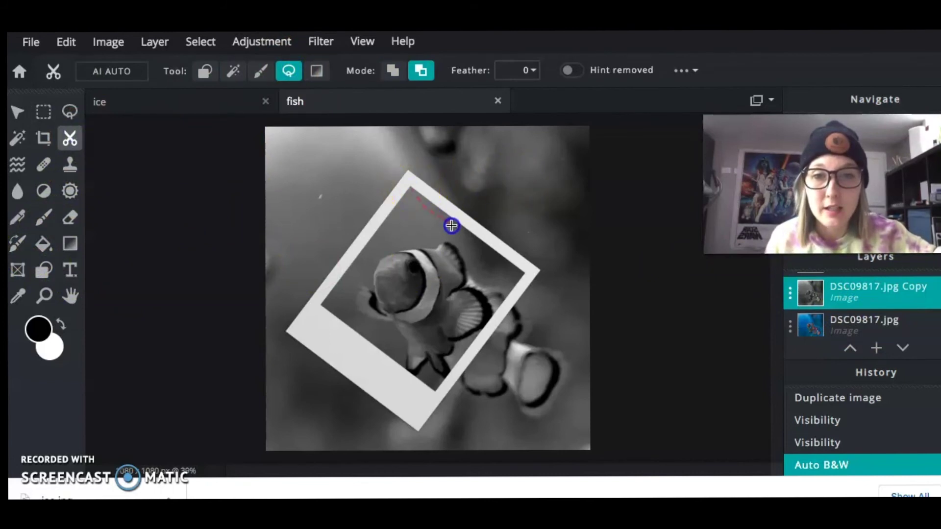
{"action": "left_click_drag", "start_coordinate": [453, 226], "coordinate": [503, 254]}
{"action": "mouse_move", "coordinate": [482, 305]}
{"action": "left_mouse_down"}
{"action": "mouse_move", "coordinate": [361, 299]}
{"action": "mouse_move", "coordinate": [410, 193]}
{"action": "mouse_move", "coordinate": [453, 247]}
{"action": "left_mouse_up"}
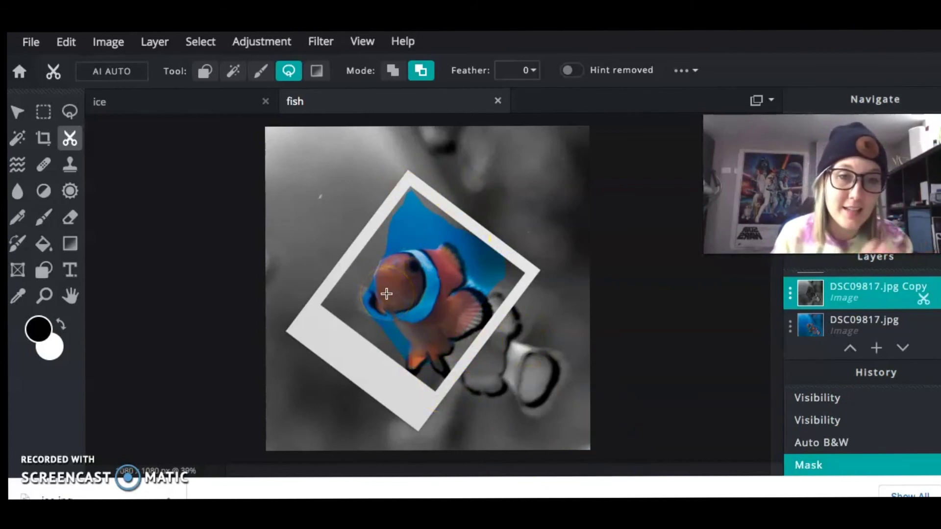
{"action": "mouse_move", "coordinate": [386, 294]}
{"action": "left_mouse_down"}
{"action": "mouse_move", "coordinate": [378, 252]}
{"action": "mouse_move", "coordinate": [399, 288]}
{"action": "left_mouse_up"}
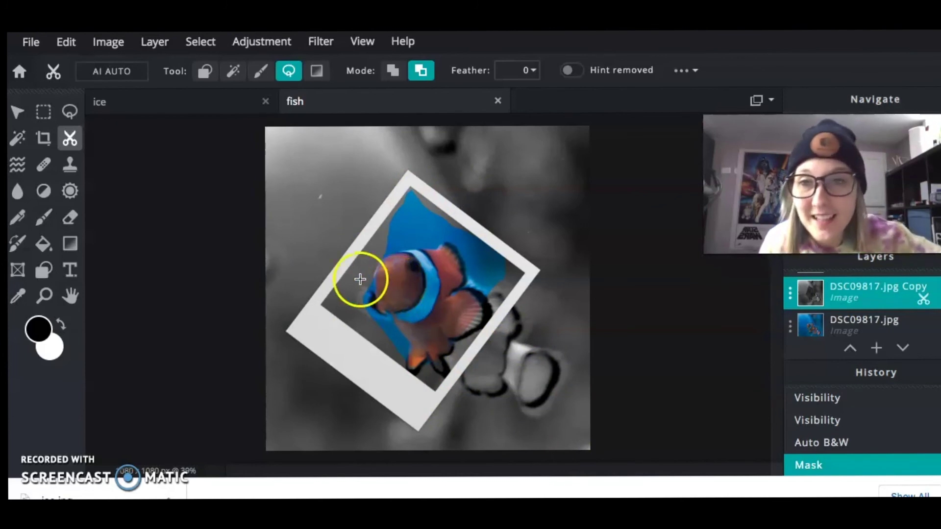
- Straighten the cut along the frame's inner edges using Shape mask with the Line shape
{"action": "left_click", "coordinate": [205, 72]}
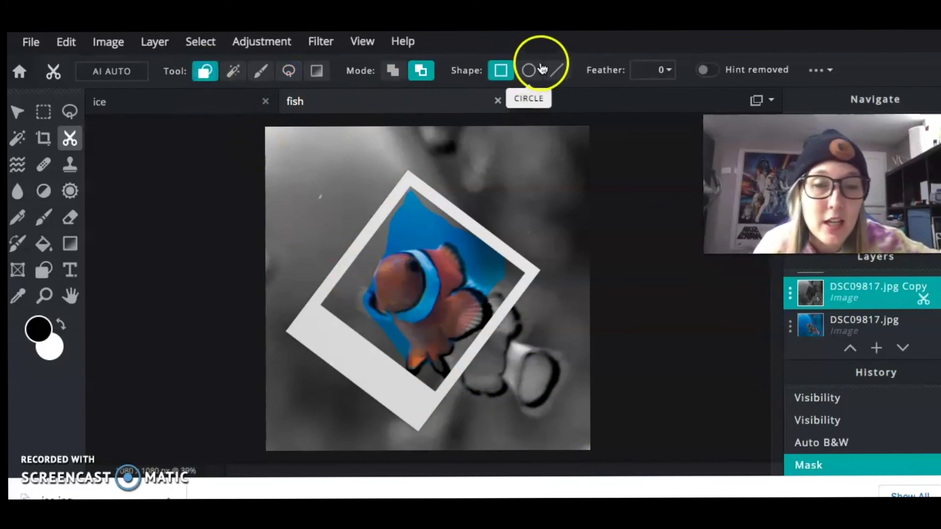
{"action": "left_click", "coordinate": [557, 69]}
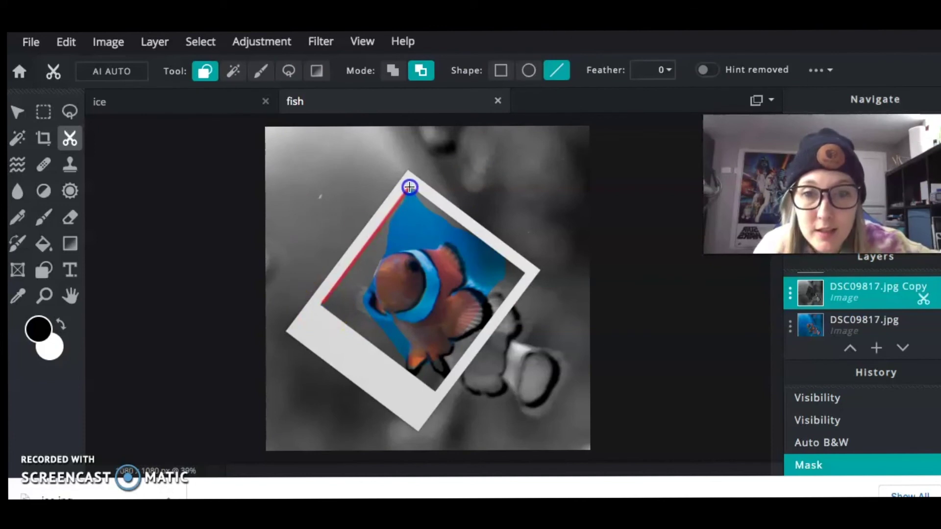
{"action": "left_click_drag", "start_coordinate": [411, 187], "coordinate": [411, 187]}
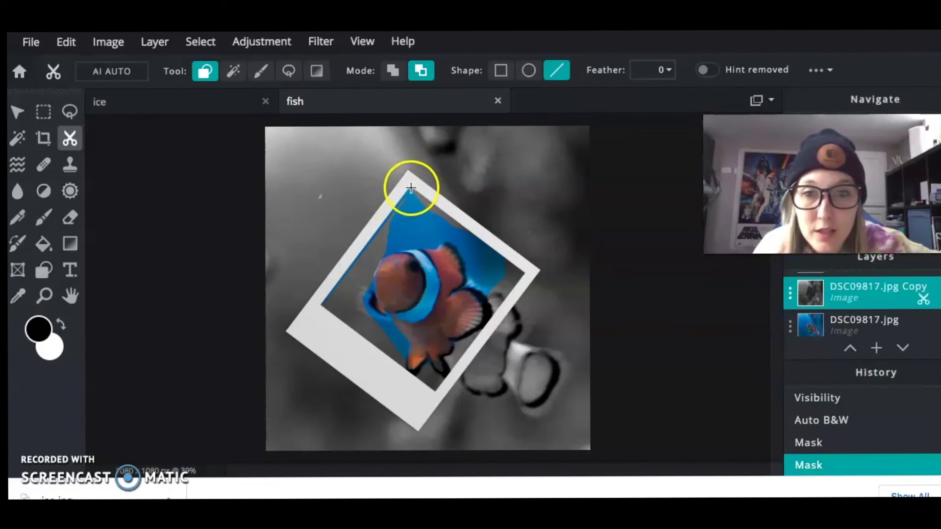
{"action": "mouse_move", "coordinate": [411, 188]}
{"action": "left_mouse_down"}
{"action": "mouse_move", "coordinate": [524, 272]}
{"action": "mouse_move", "coordinate": [448, 361]}
{"action": "mouse_move", "coordinate": [433, 393]}
{"action": "left_mouse_up"}
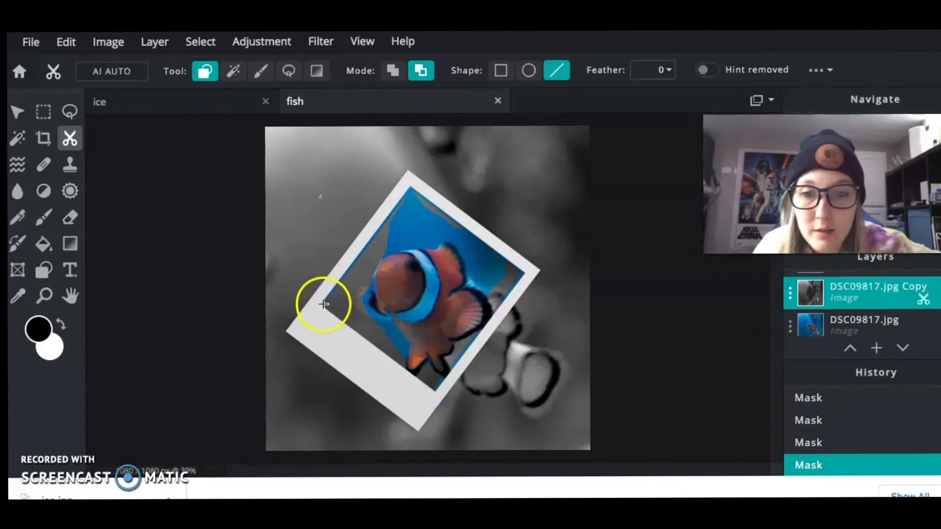
{"action": "mouse_move", "coordinate": [323, 304]}
{"action": "left_mouse_down"}
{"action": "mouse_move", "coordinate": [368, 328]}
{"action": "mouse_move", "coordinate": [434, 390]}
{"action": "left_mouse_up"}
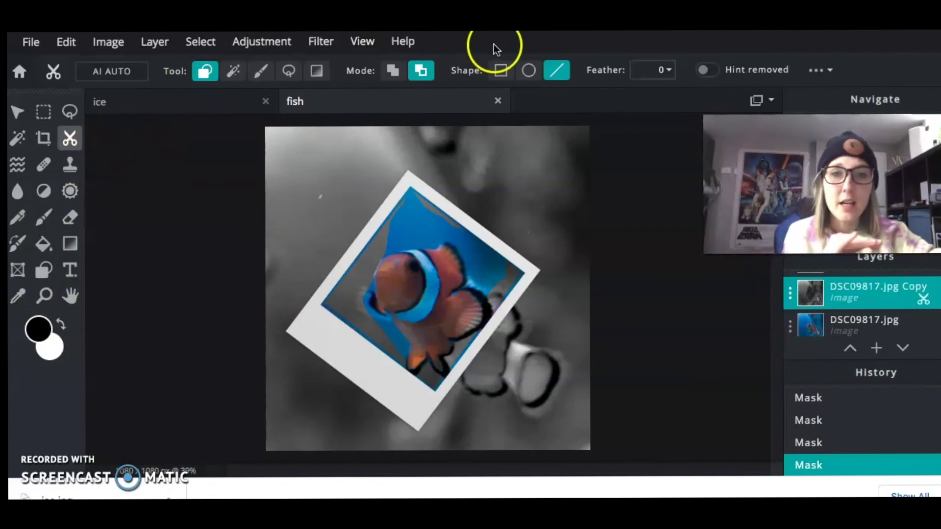
{"action": "left_click", "coordinate": [393, 71]}
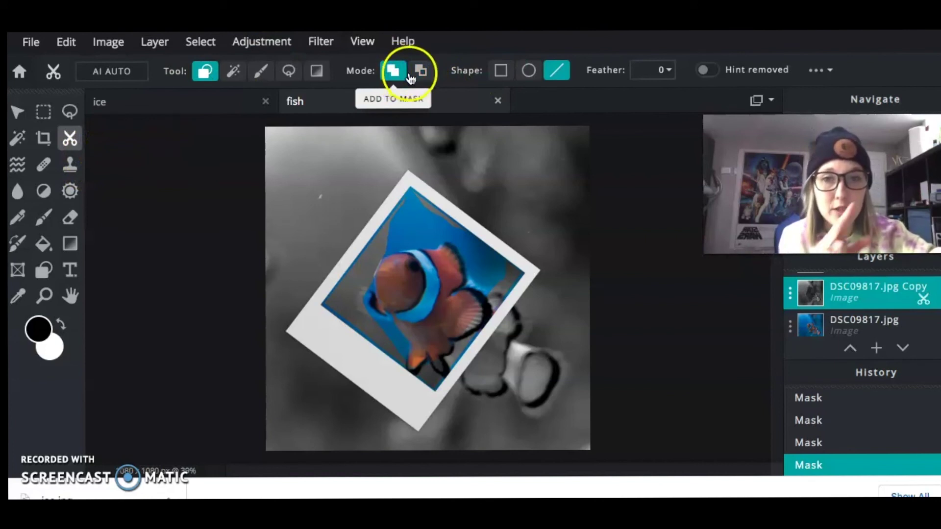
{"action": "left_click", "coordinate": [421, 70]}
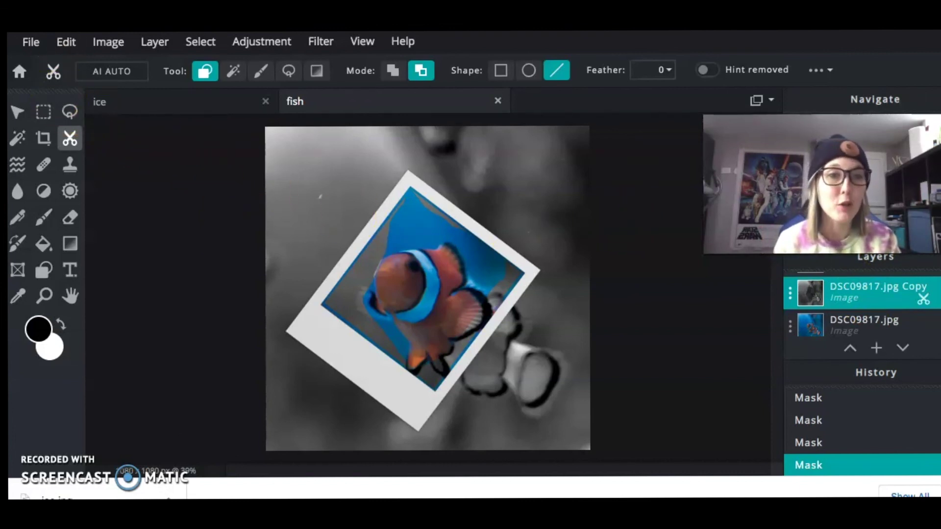
- Switch to the Arrange tool with V to review the finished cutout
{"action": "key", "text": "v"}
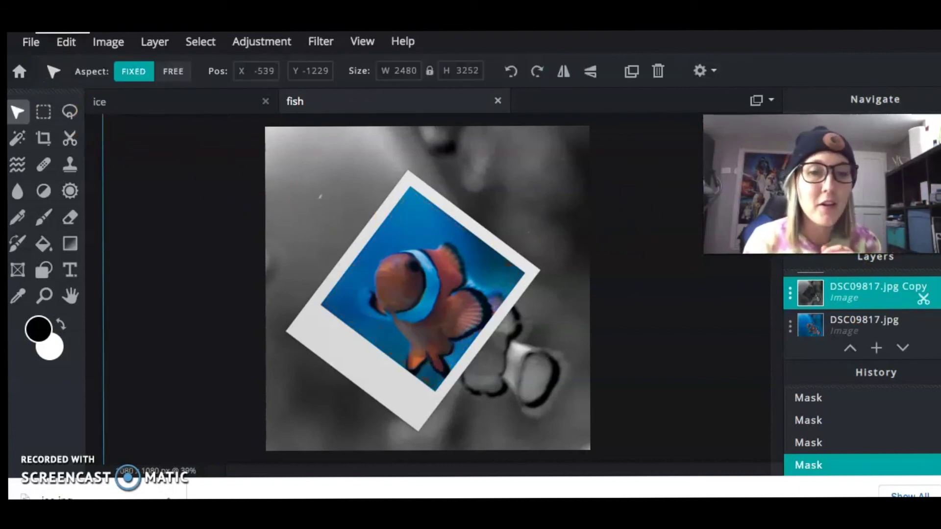